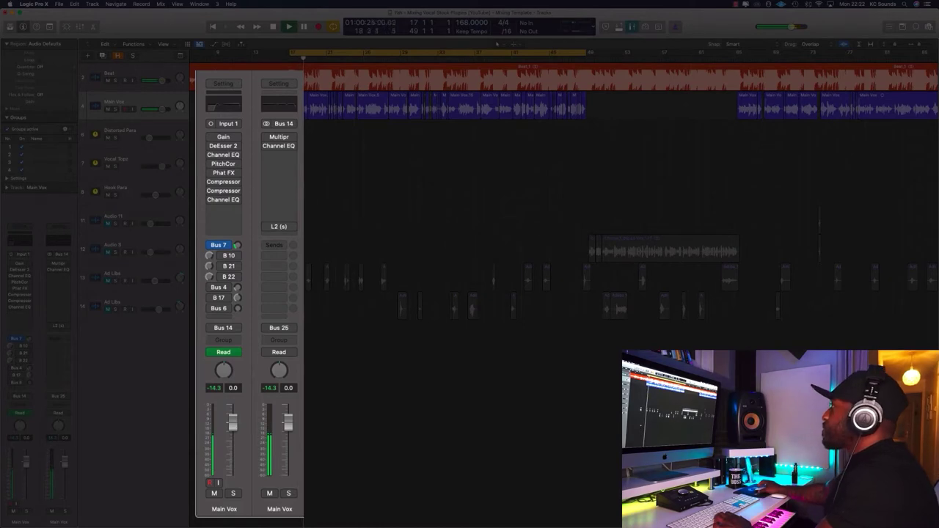
Step: Audition the dry Main Vox with its bus fader at 6.0 dB and the track soloed, and restore both settings
drag(287, 428, 287, 409)
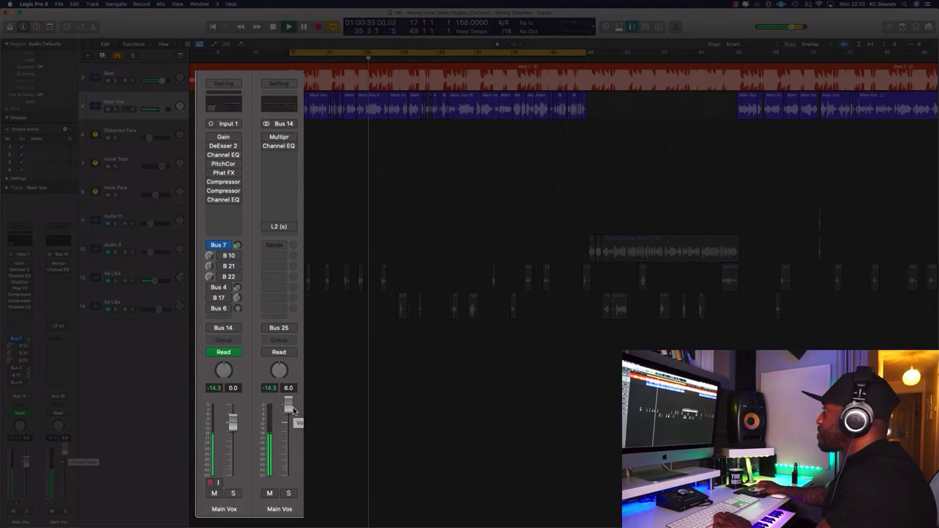
click(235, 494)
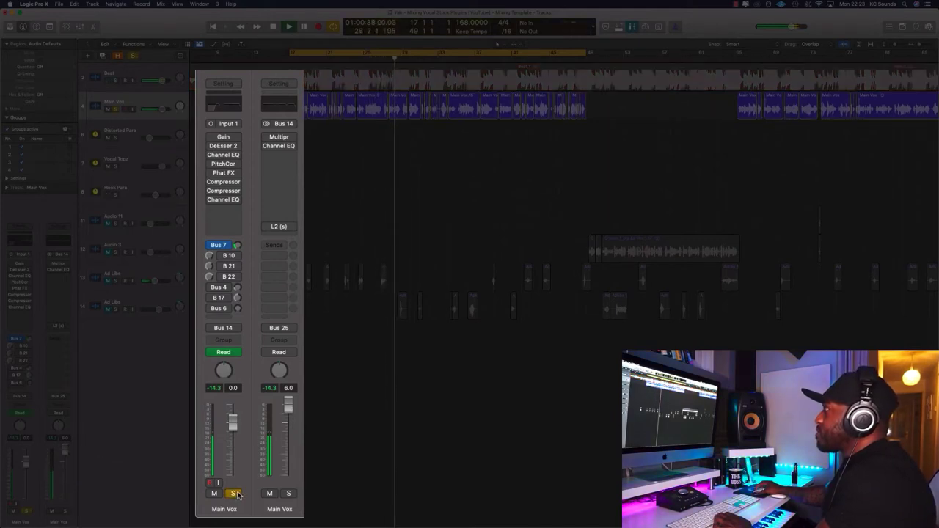
click(235, 494)
alt+click(288, 419)
Step: Enable the Main Vox insert effects except PitchCor and the sends from B 10 to Bus 6, and check Bus 17's destination
drag(212, 202, 212, 137)
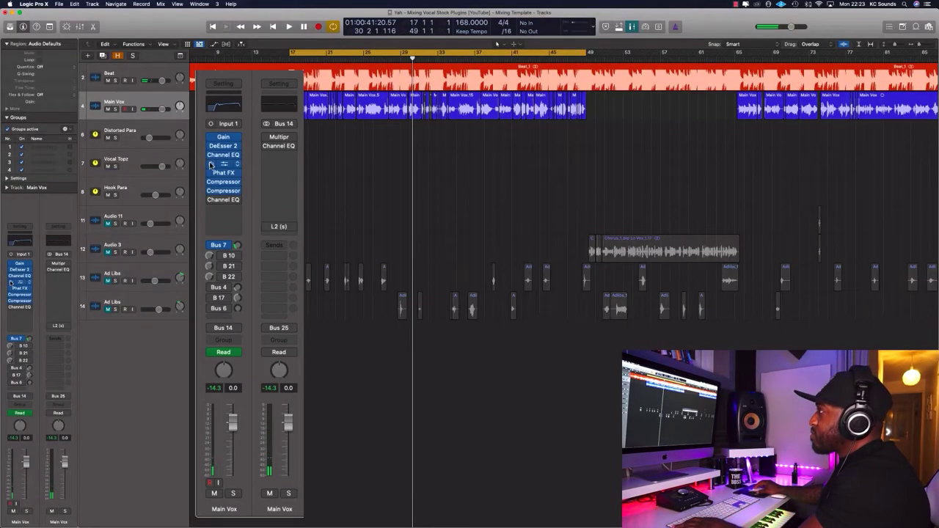
key(space)
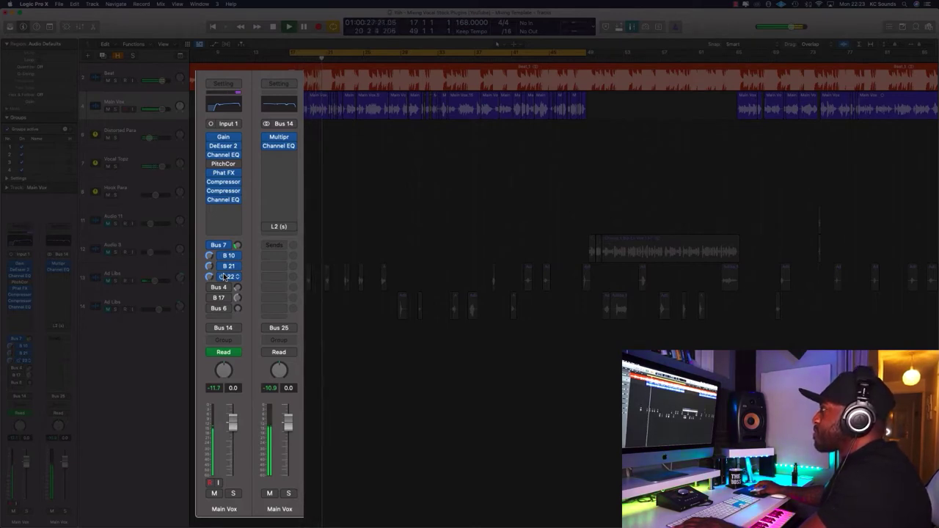
drag(224, 276, 213, 308)
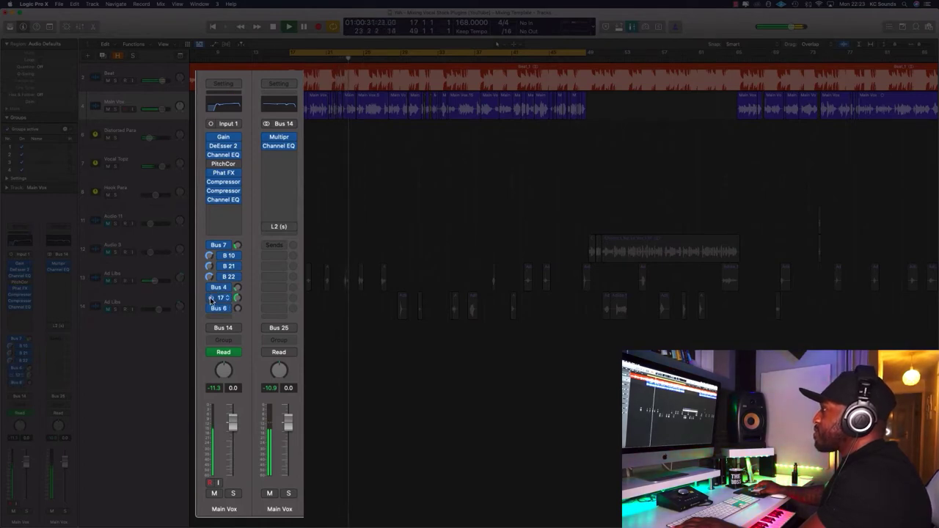
click(217, 288)
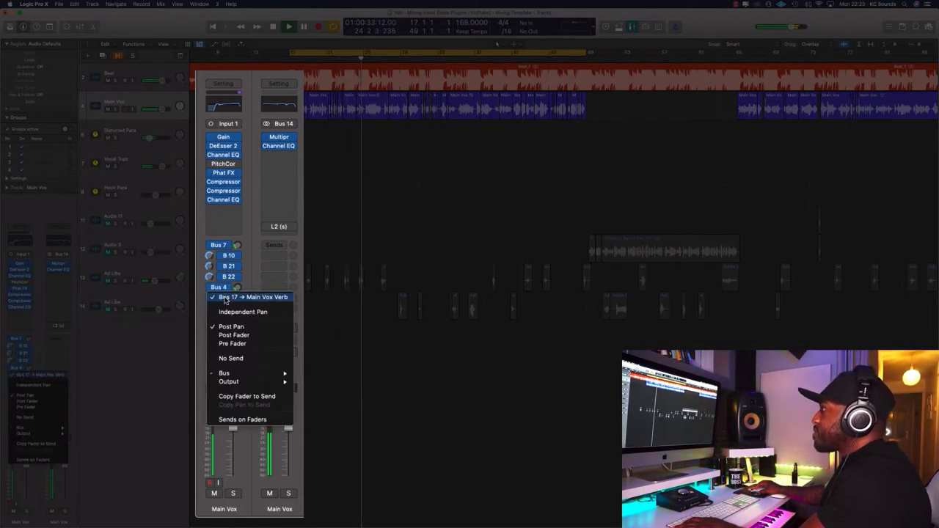
key(Escape)
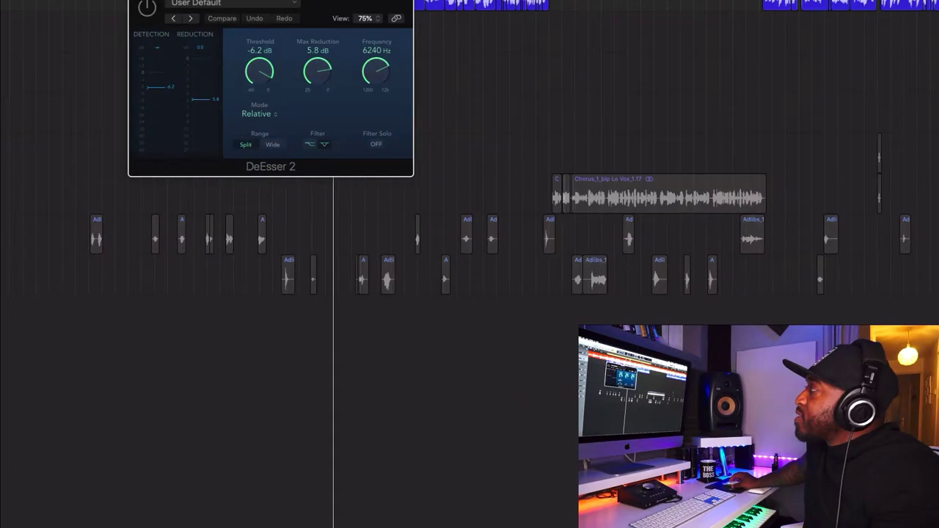
Step: Arrange the Main Vox DeEsser 2 and Channel EQ windows so their settings can be examined while the vocal plays
drag(335, 2, 356, 147)
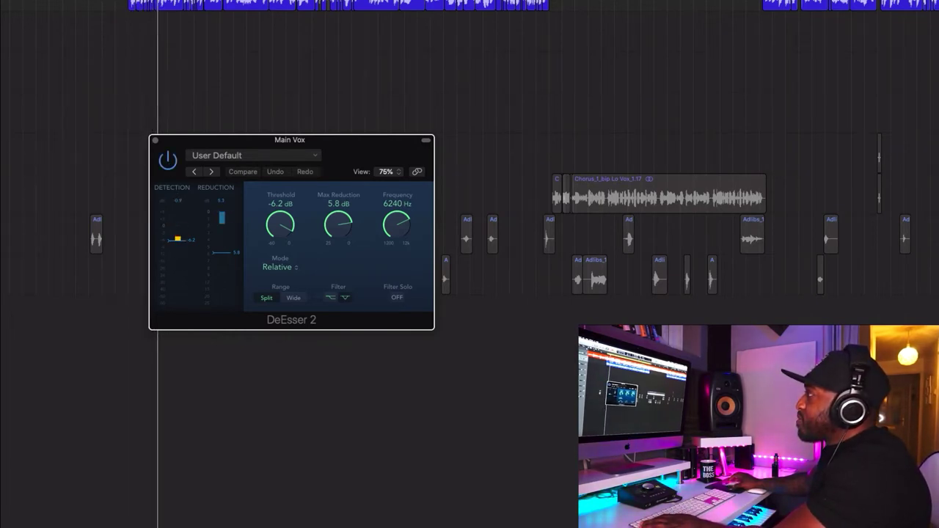
drag(373, 153, 377, 254)
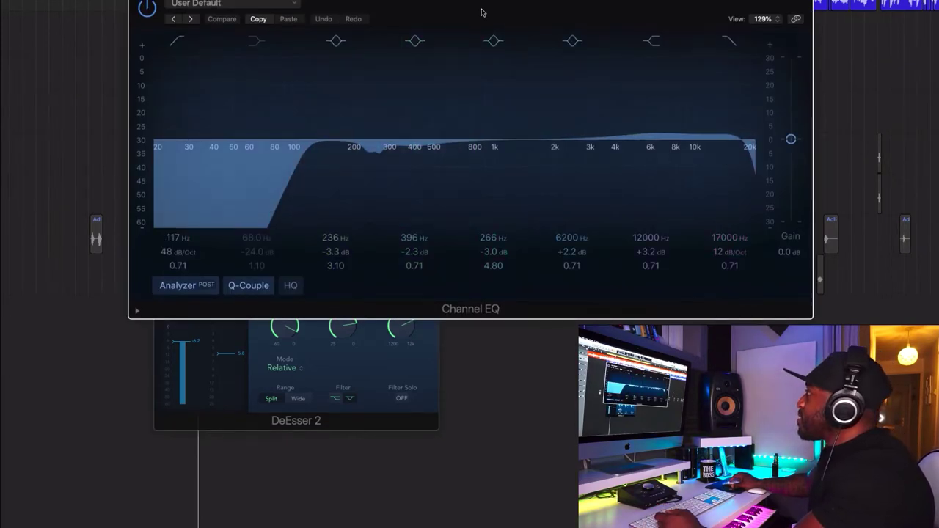
drag(482, 10, 451, 95)
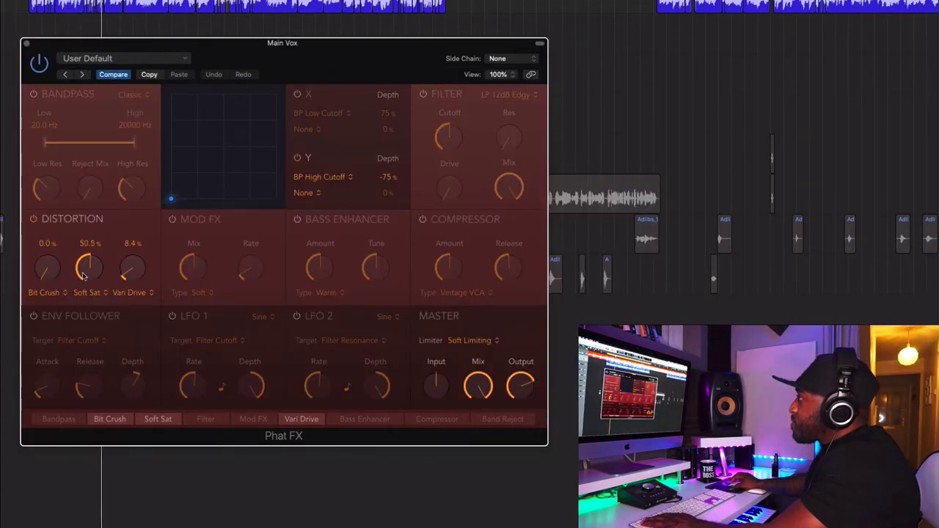
Step: Exaggerate the Soft Sat distortion in Phat FX to 97.3 % and bring it back down to 54.5 %
drag(78, 244, 79, 234)
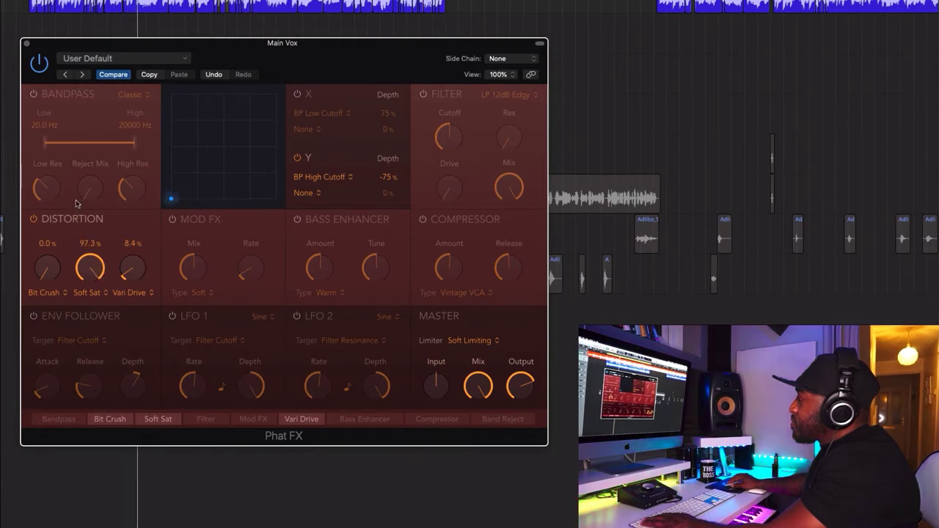
drag(73, 262, 76, 266)
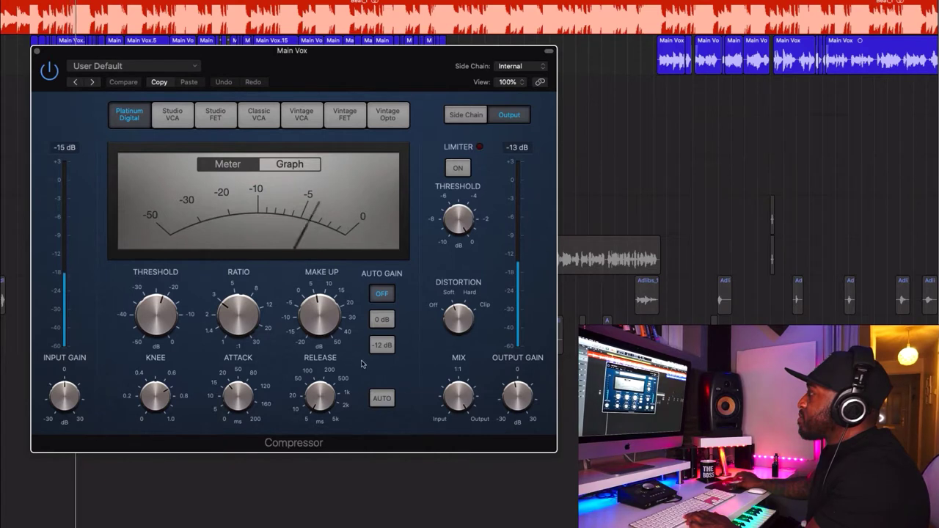
Step: Try adjusting the output gain of the Platinum Digital compressor on Main Vox
mouse_move(514, 399)
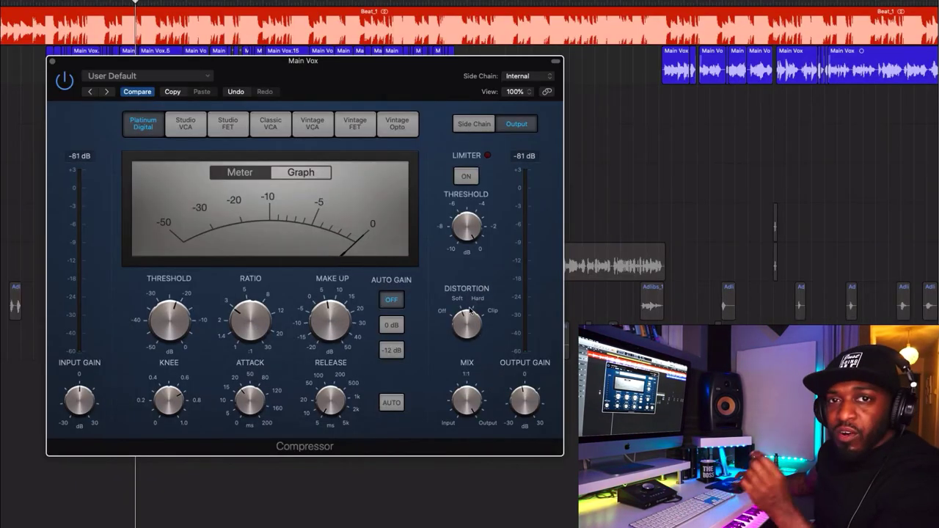
drag(525, 402, 519, 416)
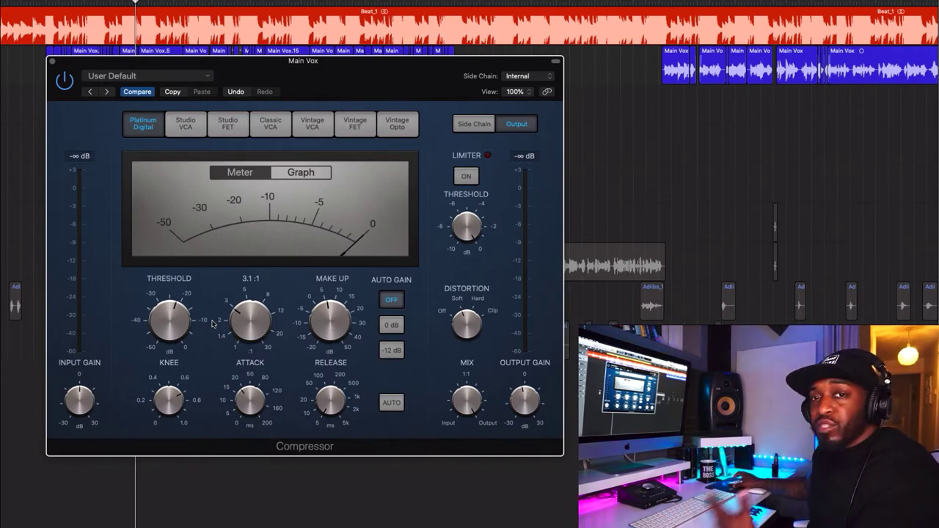
Step: Play the vocal and fine-tune the Soft Sat amount in the Phat FX distortion section
key(space)
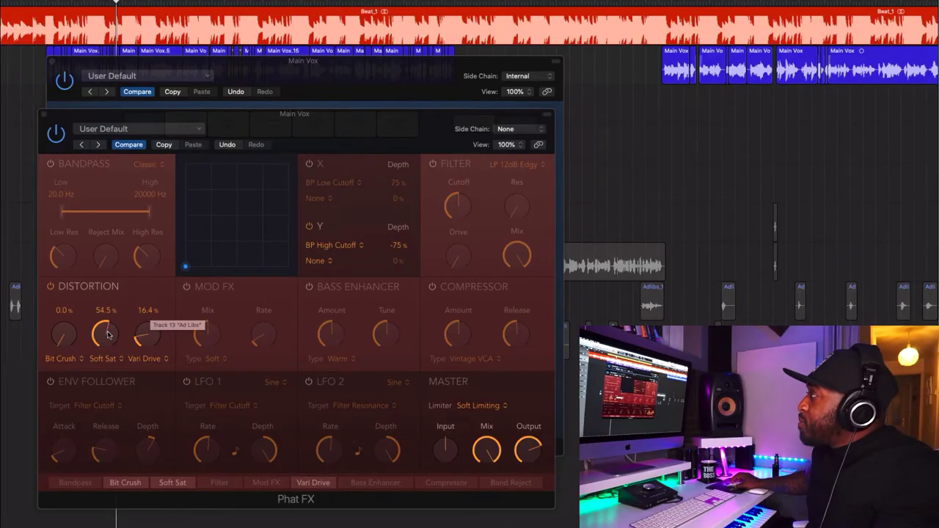
drag(108, 335, 107, 339)
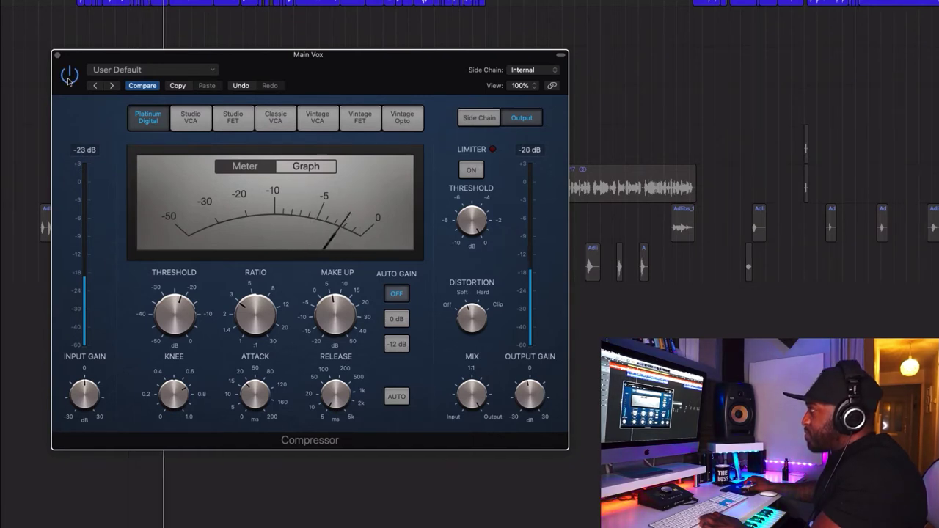
Step: Close the Platinum Digital compressor, check the make-up gain of the Studio FET compressor, and close that one as well
key(super+w)
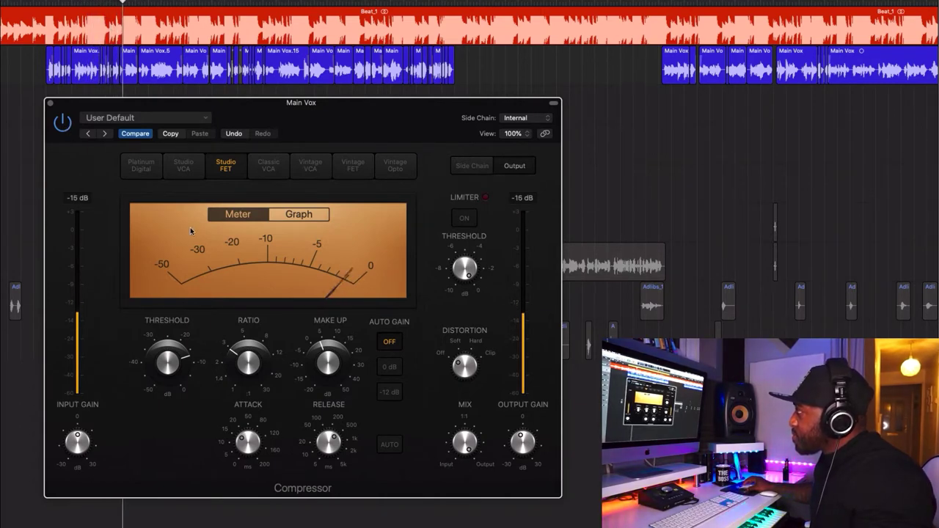
click(326, 359)
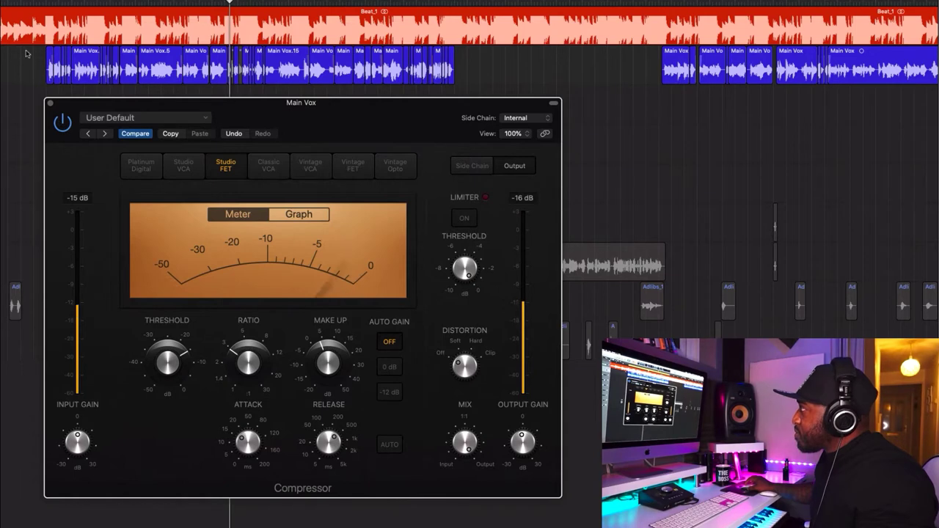
click(50, 105)
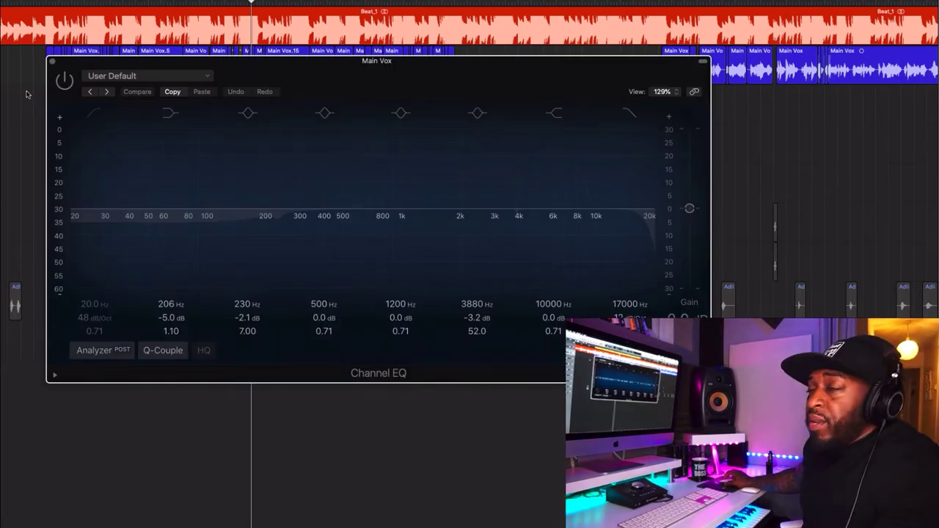
Step: Play the vocal and compare the final Main Vox Channel EQ bypassed and active, leaving it switched on
key(space)
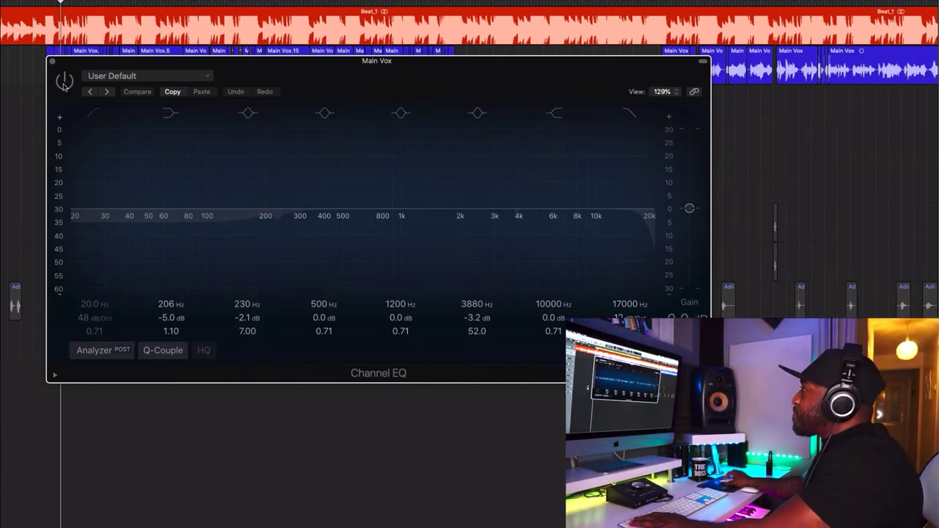
click(64, 83)
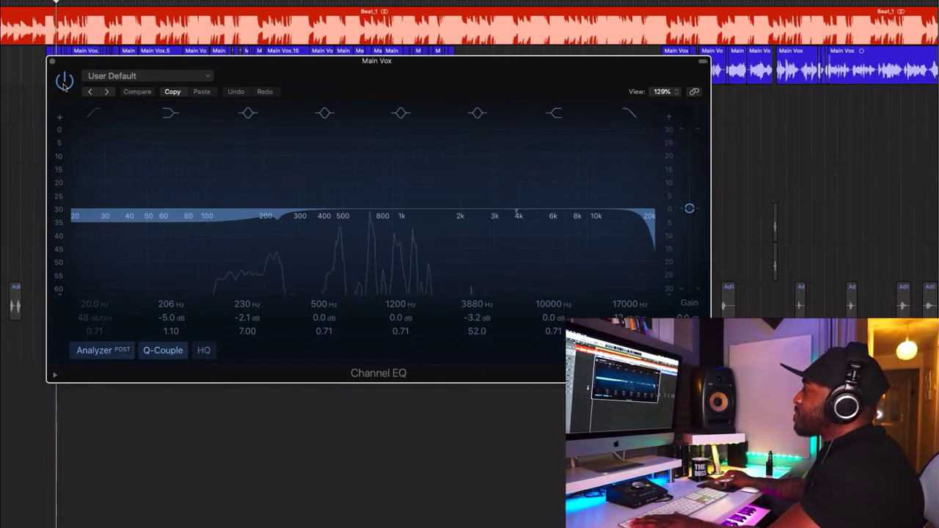
click(64, 82)
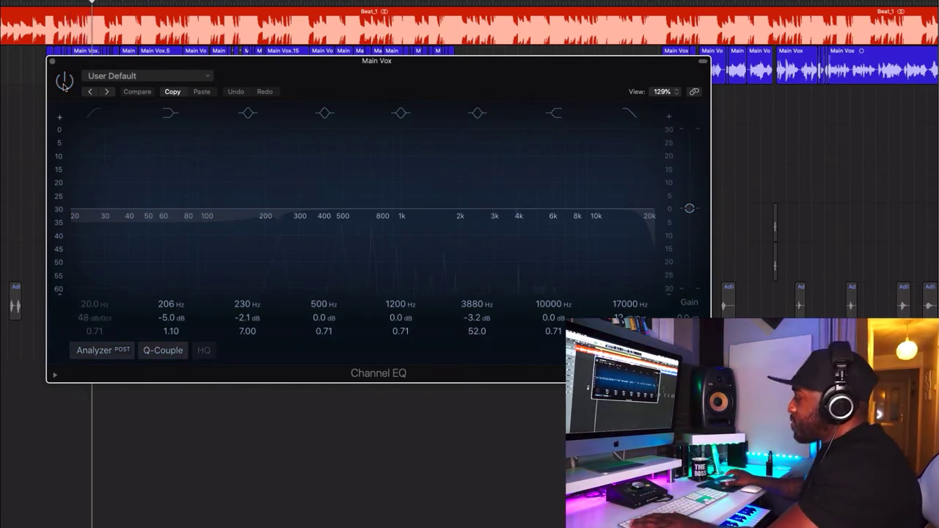
click(64, 82)
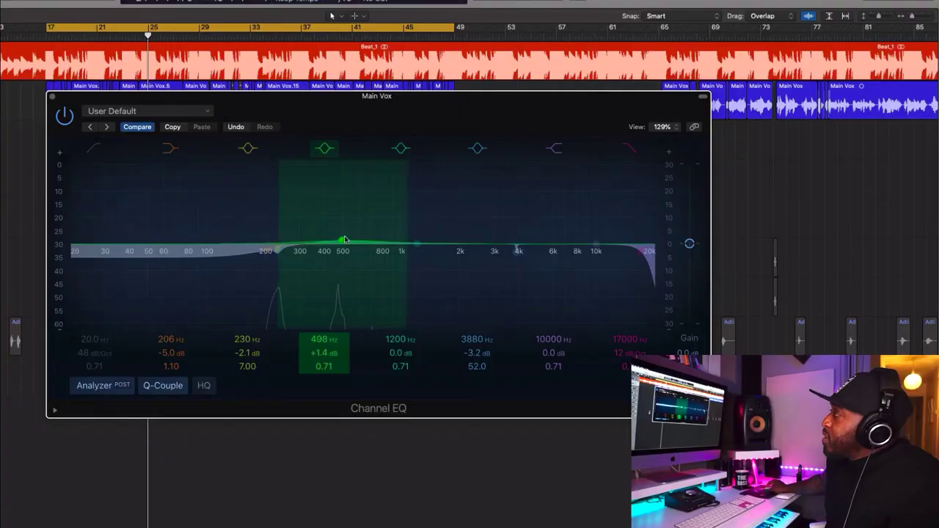
Step: Sweep the fourth Channel EQ band as a narrow boost with Q 4.80 to 230 Hz at +16.1 dB, and pull it into a cut
drag(344, 240, 276, 186)
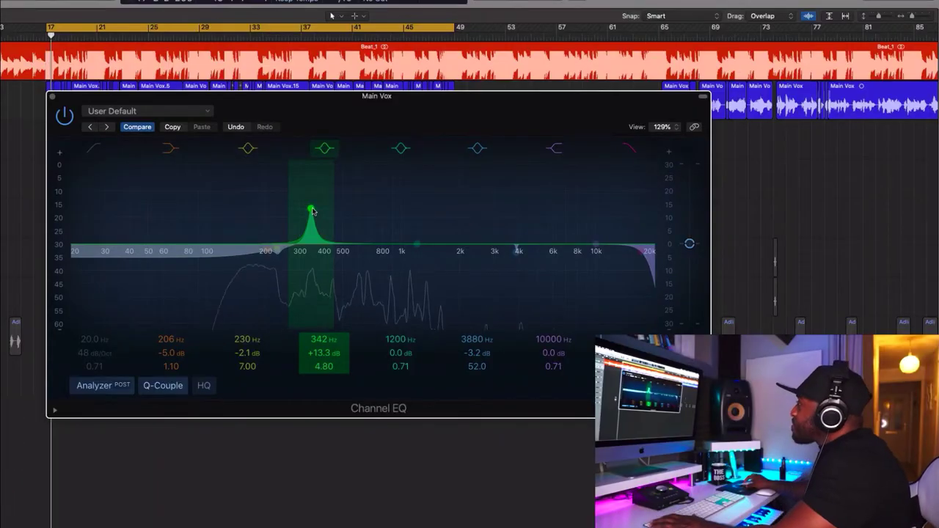
drag(312, 211, 278, 202)
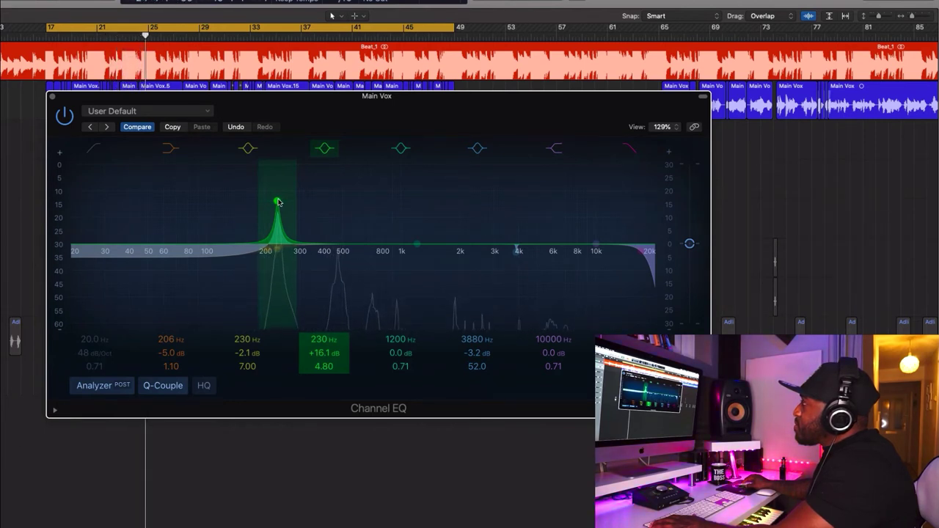
drag(277, 202, 281, 267)
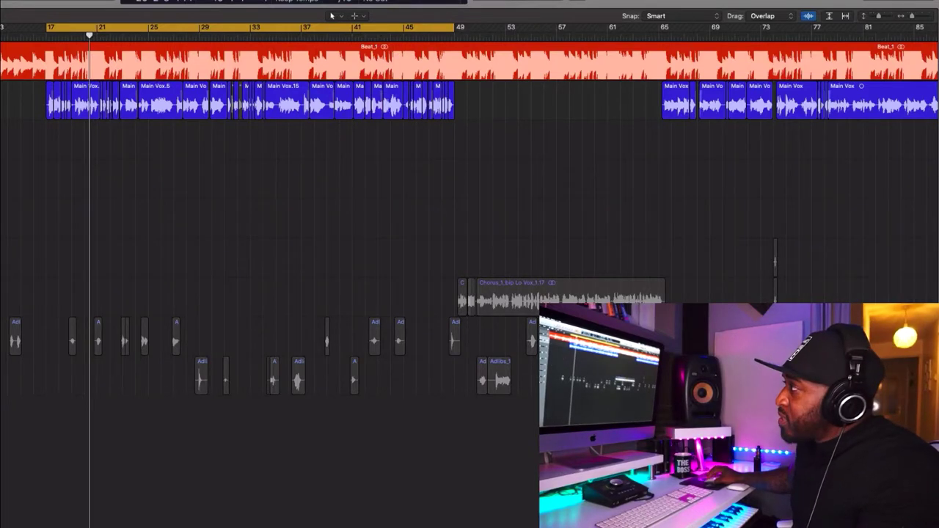
Step: Show the Multipressor on the Main Vox bus and move its window below the vocal regions
key(v)
drag(279, 110, 280, 232)
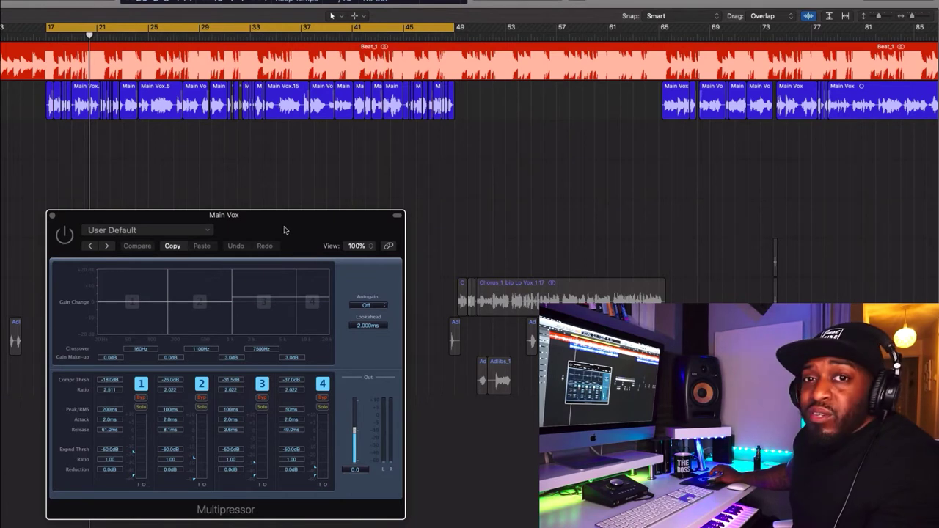
mouse_move(285, 230)
mouse_down()
mouse_move(308, 228)
mouse_move(287, 228)
mouse_up()
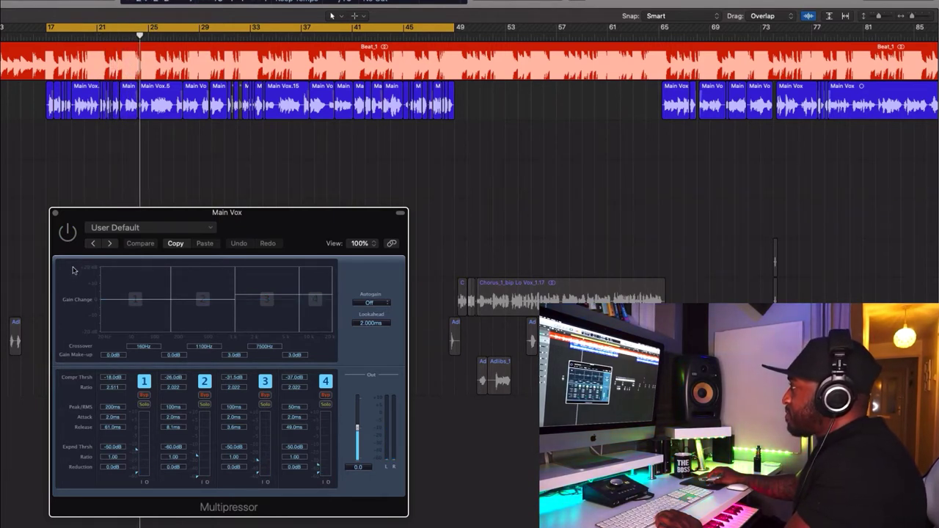
Step: Switch on the Multipressor and toggle its bypass to compare the vocal, leaving the effect active
click(67, 235)
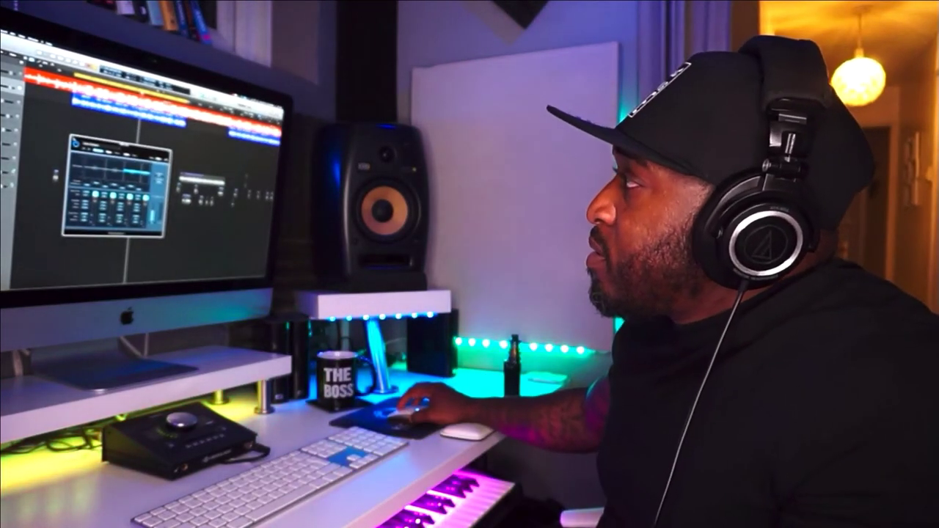
click(71, 141)
click(71, 141)
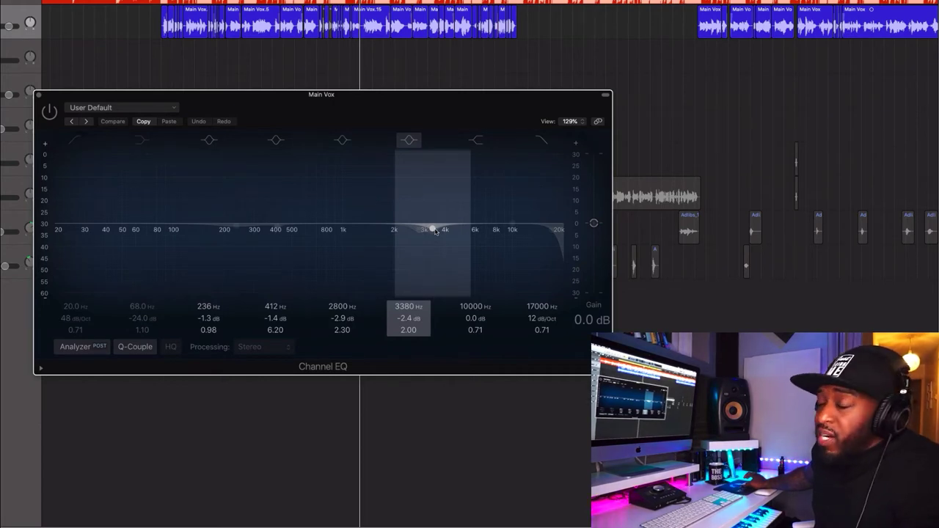
Step: Play the vocal, boost the 3380 Hz band of the bus Channel EQ to +23.3 dB, and settle it at -3.3 dB
key(space)
key(space)
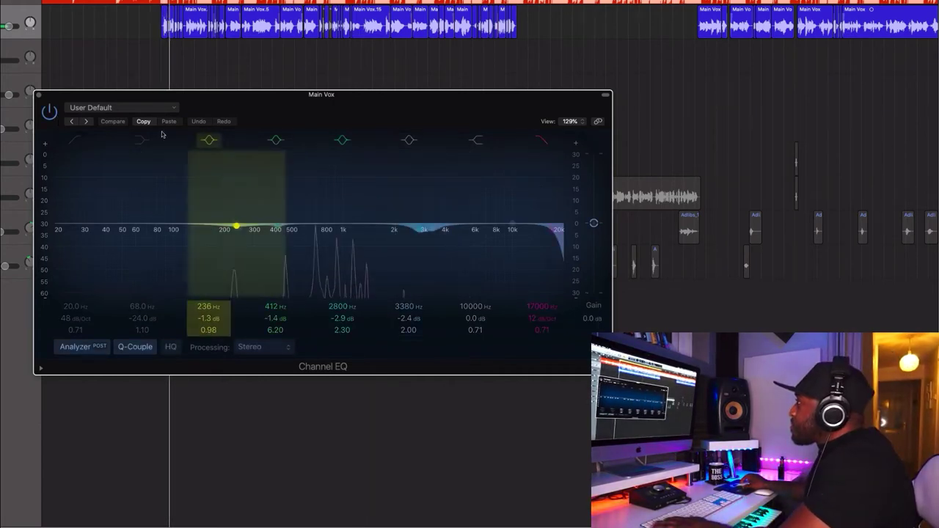
drag(433, 229, 432, 174)
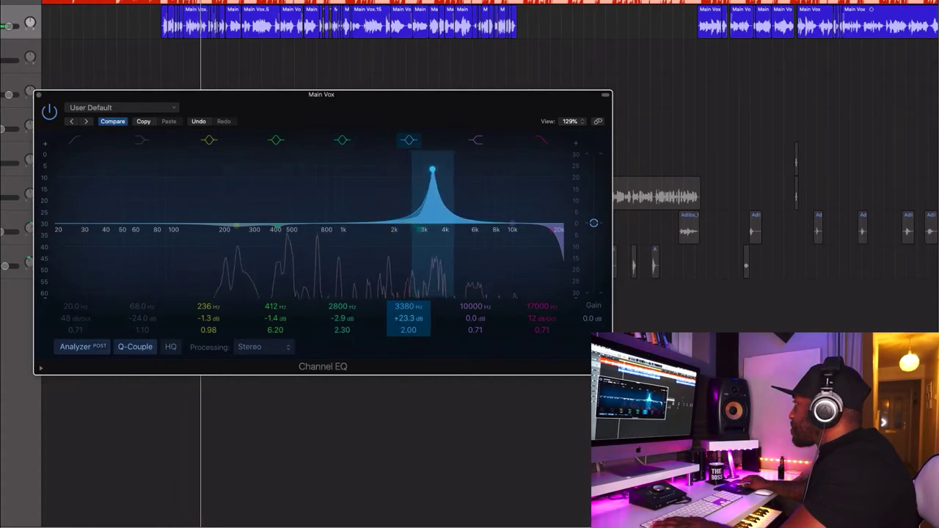
drag(433, 174, 432, 230)
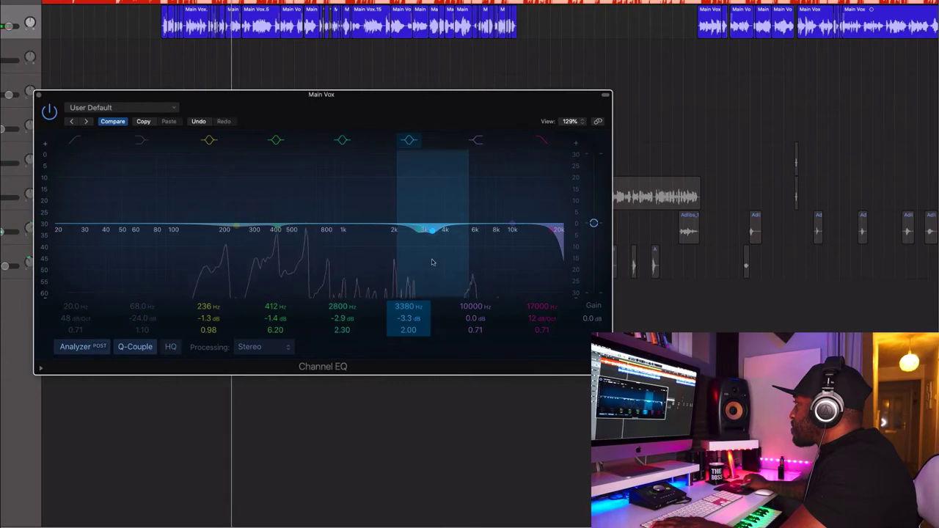
Step: Deepen the bus Channel EQ cuts to -3.1 dB at 2800 Hz, -3.3 dB at 412 Hz and -2.5 dB at 236 Hz
mouse_move(343, 324)
mouse_down()
mouse_move(343, 294)
mouse_move(343, 341)
mouse_up()
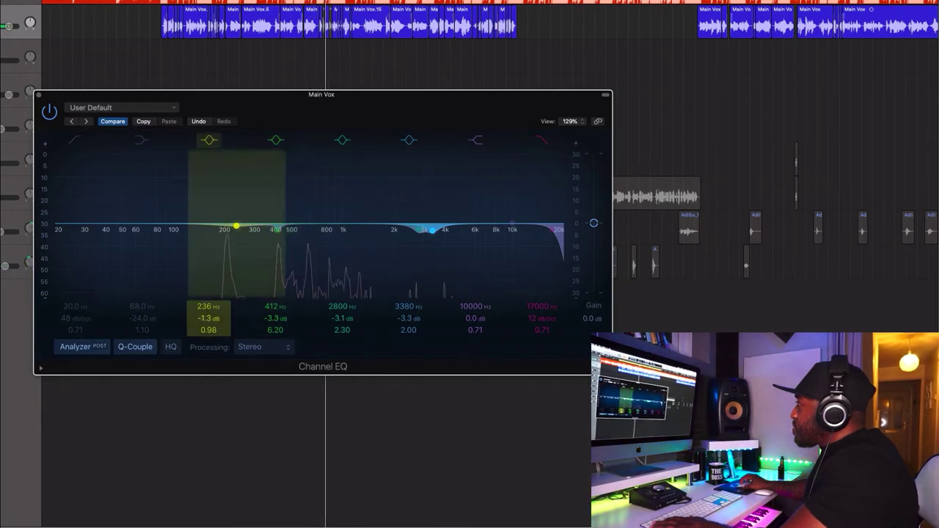
mouse_move(209, 317)
mouse_down()
mouse_move(209, 304)
mouse_move(208, 334)
mouse_up()
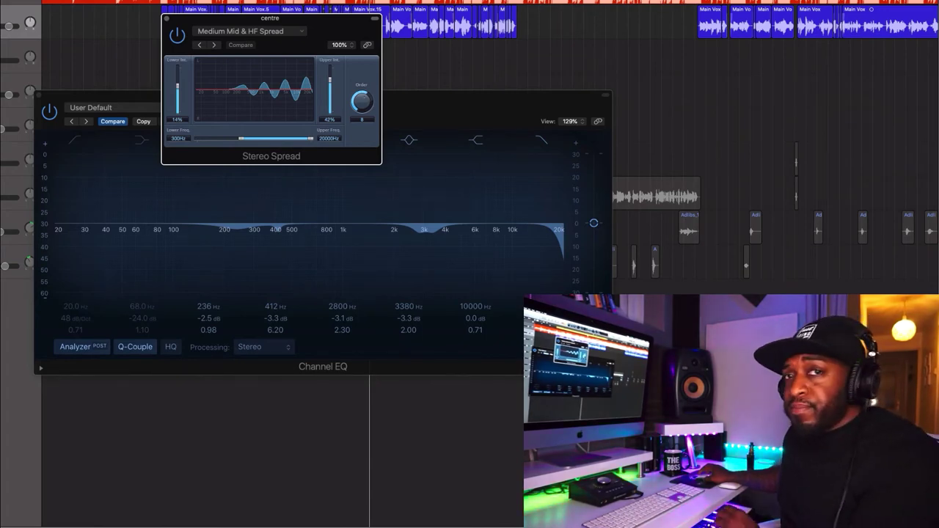
Step: Audition the centre bus in solo and in the mix while adjusting the Main Vox send to Bus 7
key(space)
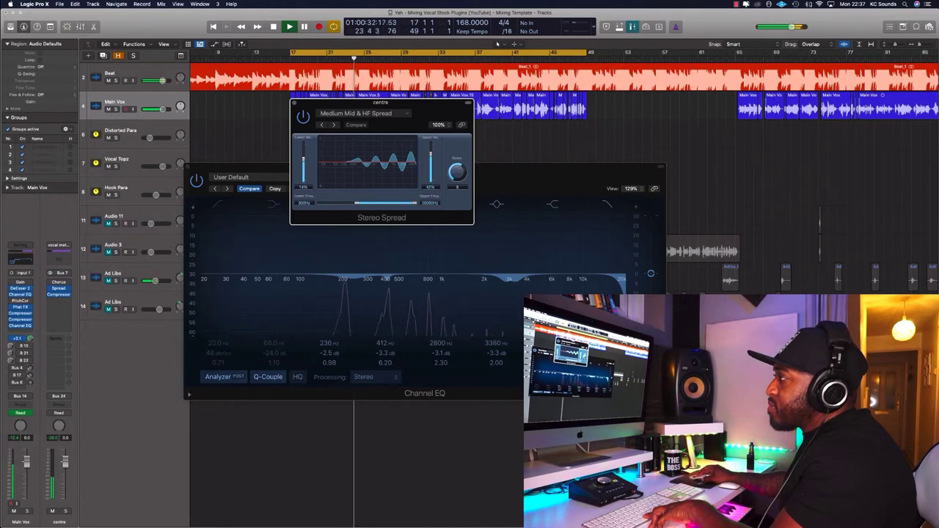
click(65, 511)
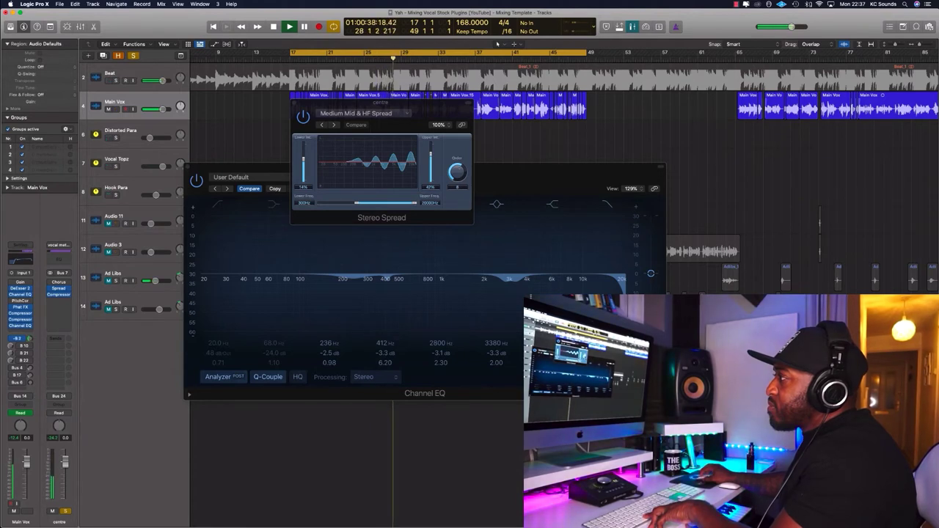
click(65, 511)
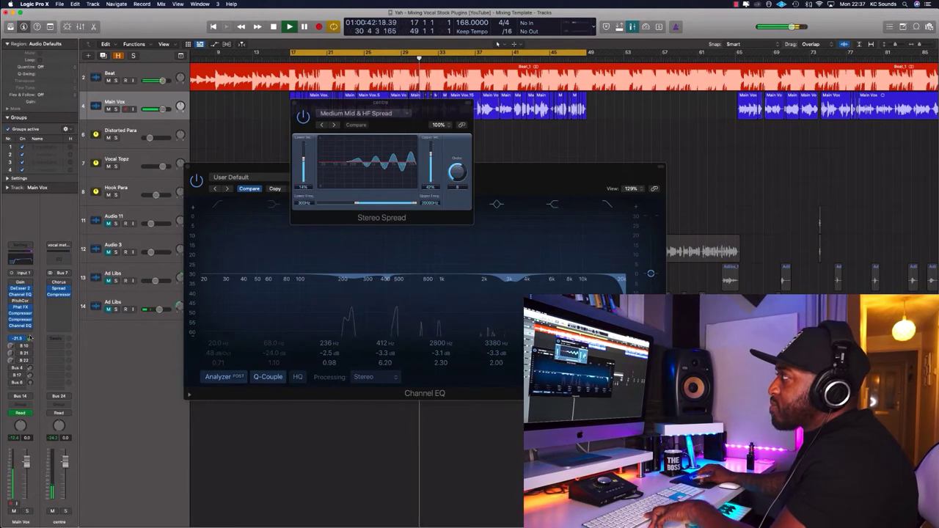
key(space)
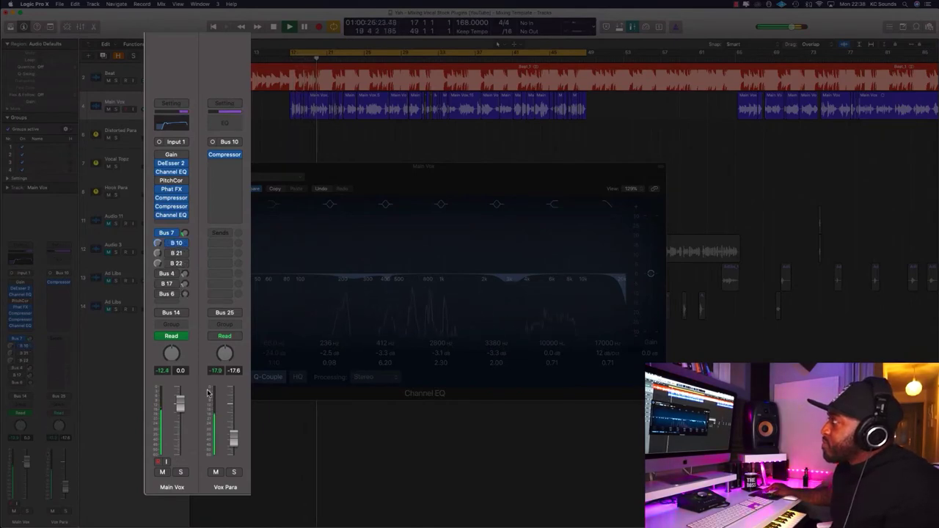
Step: Check the Main Vox output routing, open the Compressor on the Vox Para bus fed by Bus 10, and close the Channel EQ window
click(183, 314)
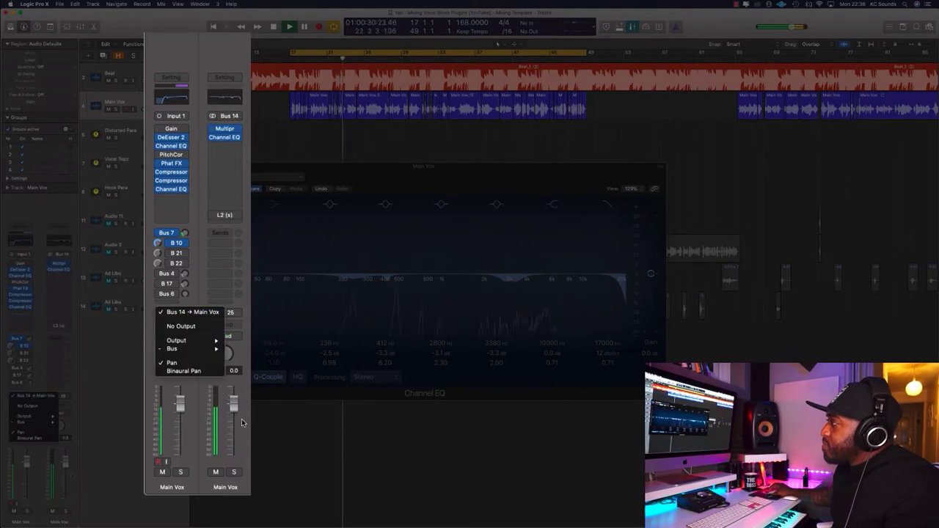
key(Escape)
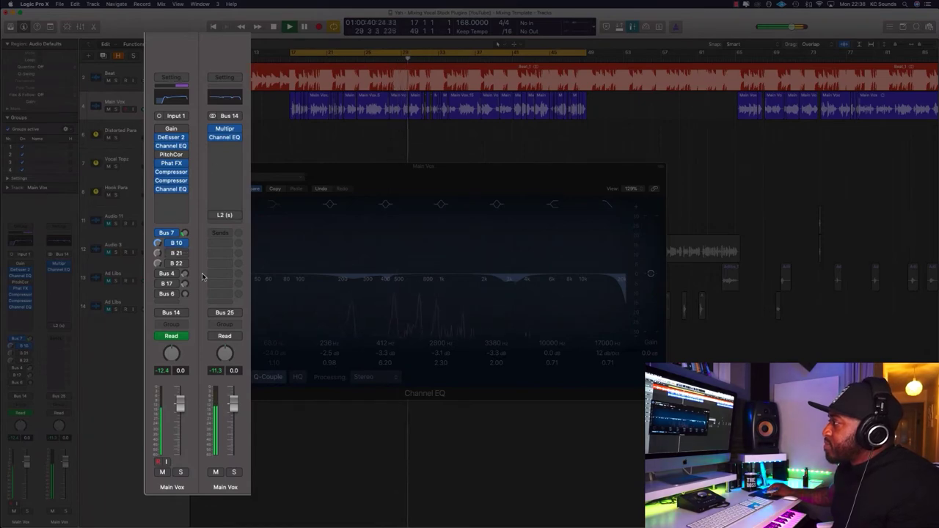
click(183, 245)
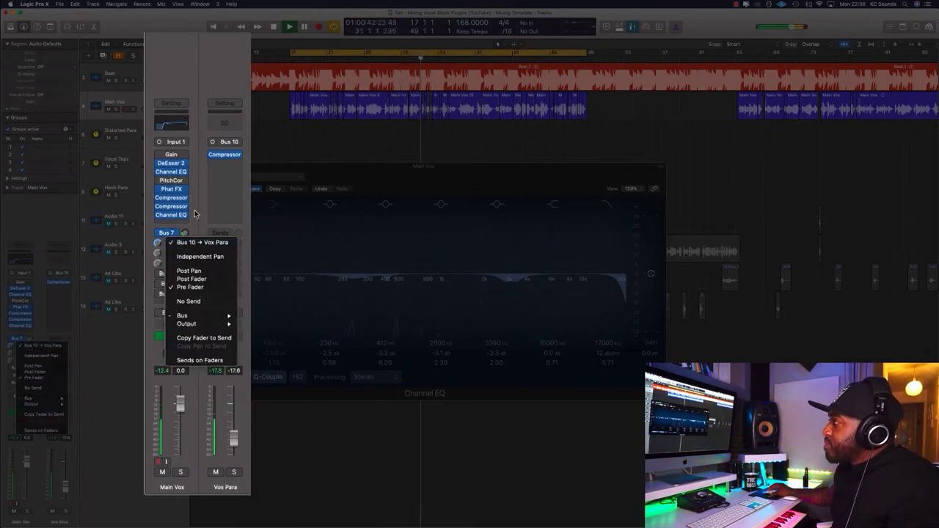
click(214, 166)
click(225, 157)
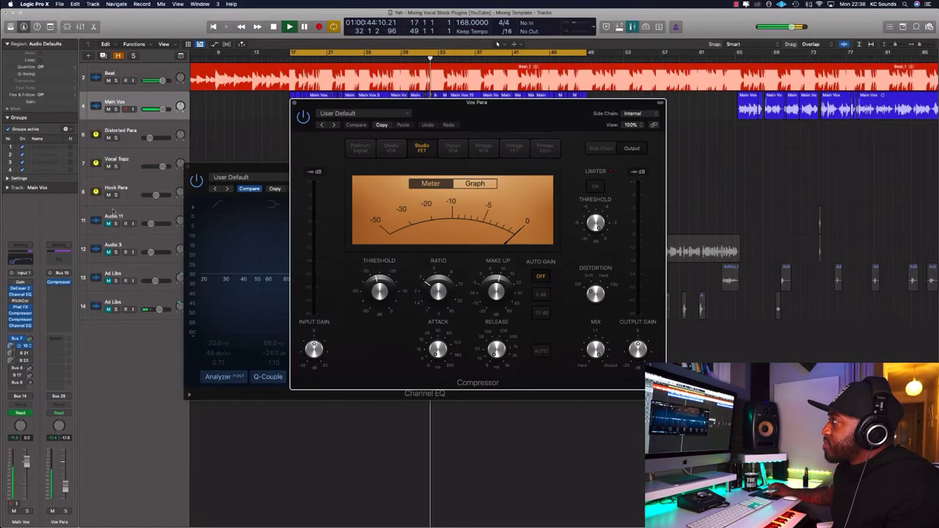
click(188, 168)
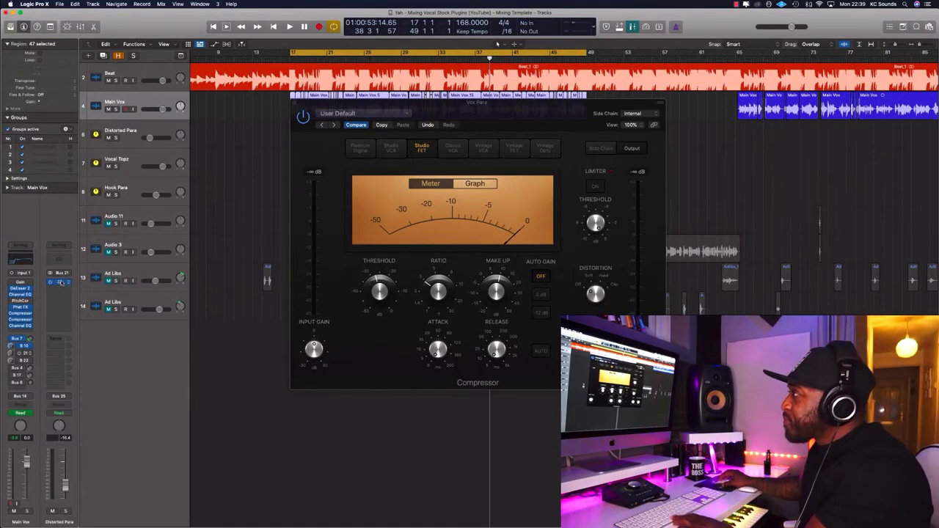
Step: Review the Distortion on the Distorted Para bus, and close it and the Vox Para Compressor window
click(59, 282)
drag(444, 118, 416, 262)
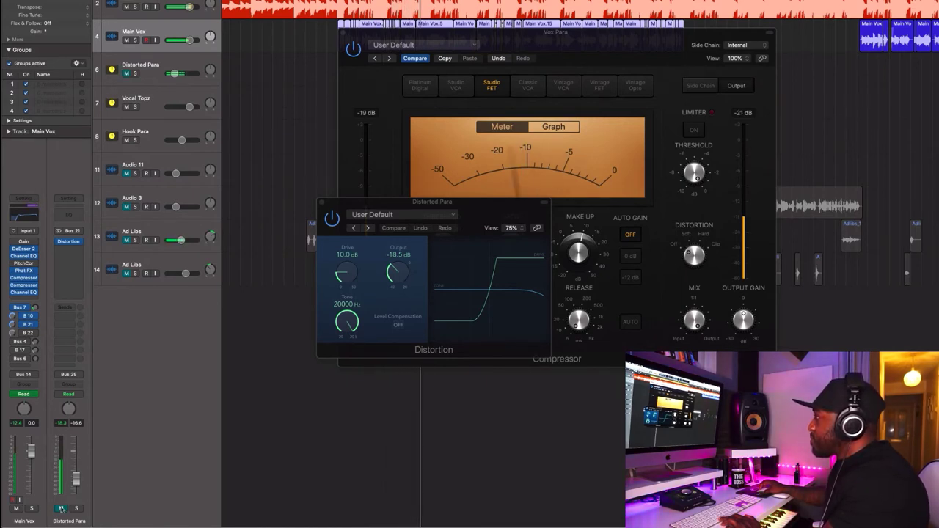
click(320, 203)
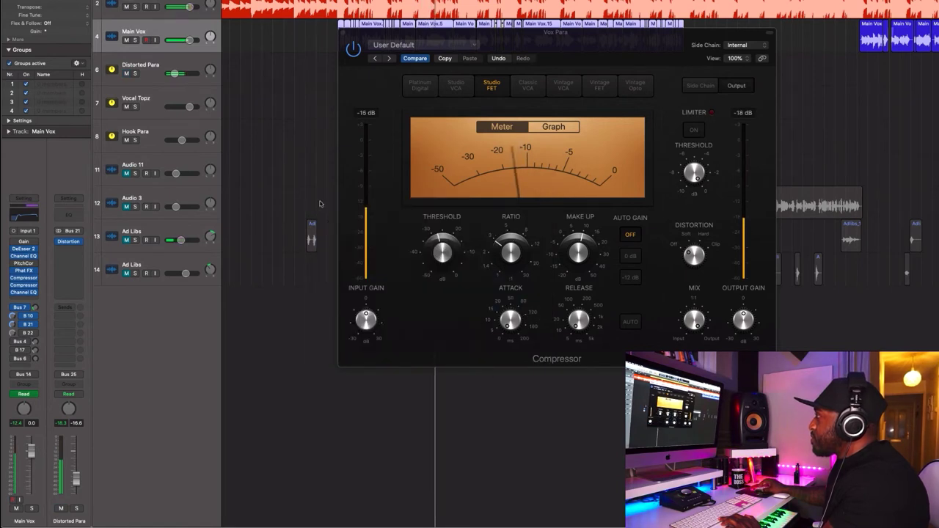
click(343, 32)
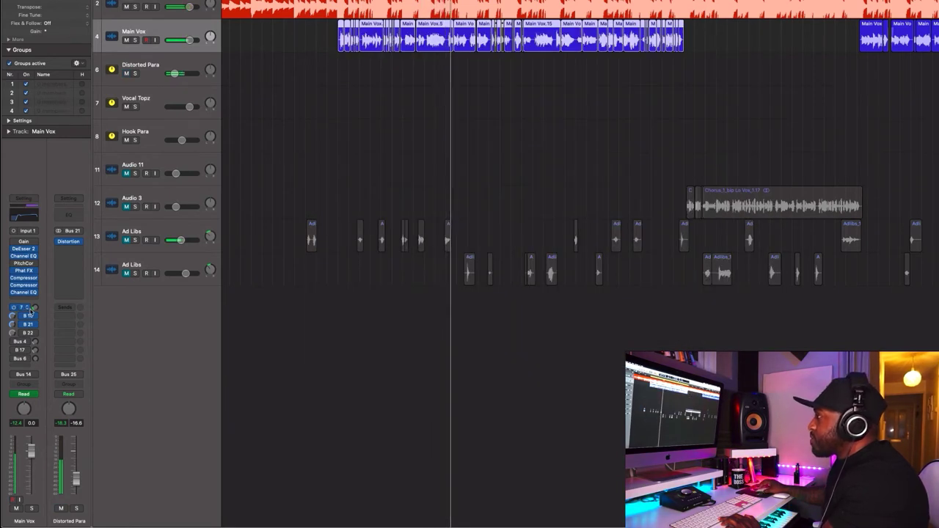
Step: Show the centre bus beside Main Vox, and reset the nudged Main Vox fader to 0.0 dB
click(35, 308)
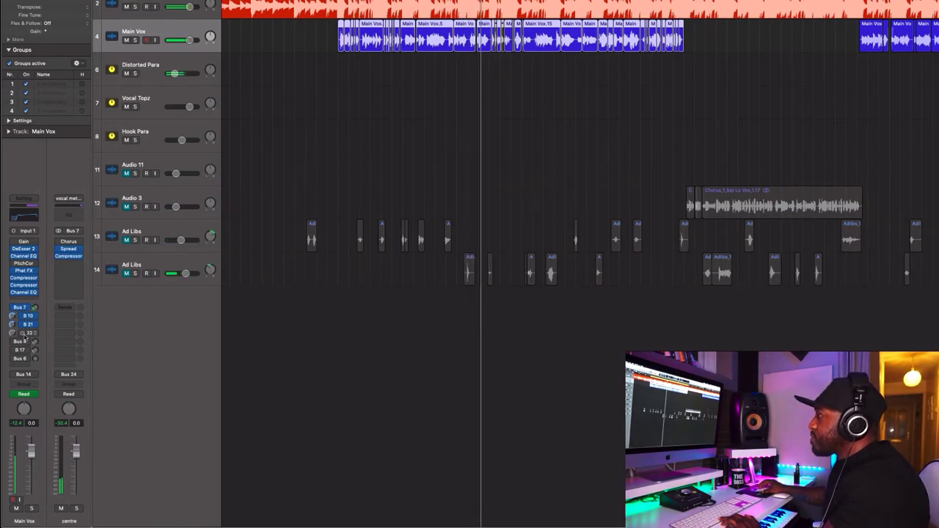
drag(31, 451, 31, 453)
alt+click(33, 467)
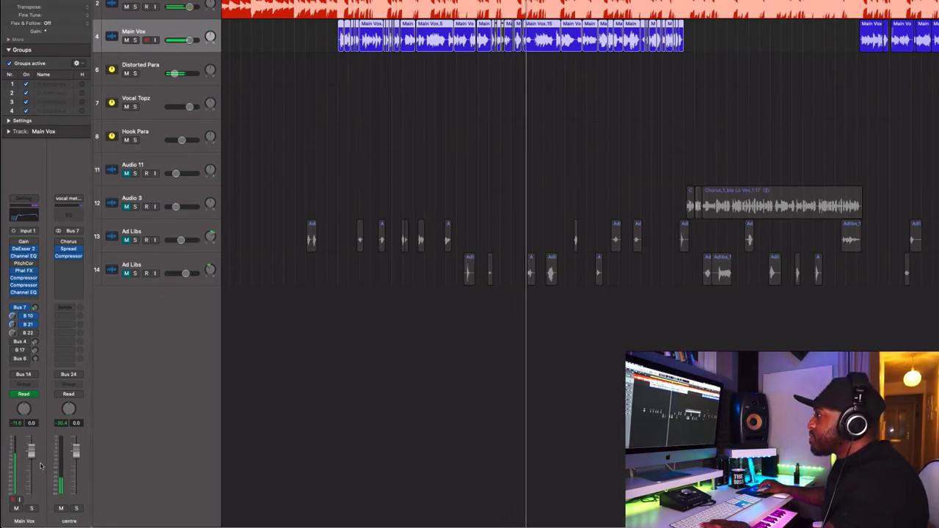
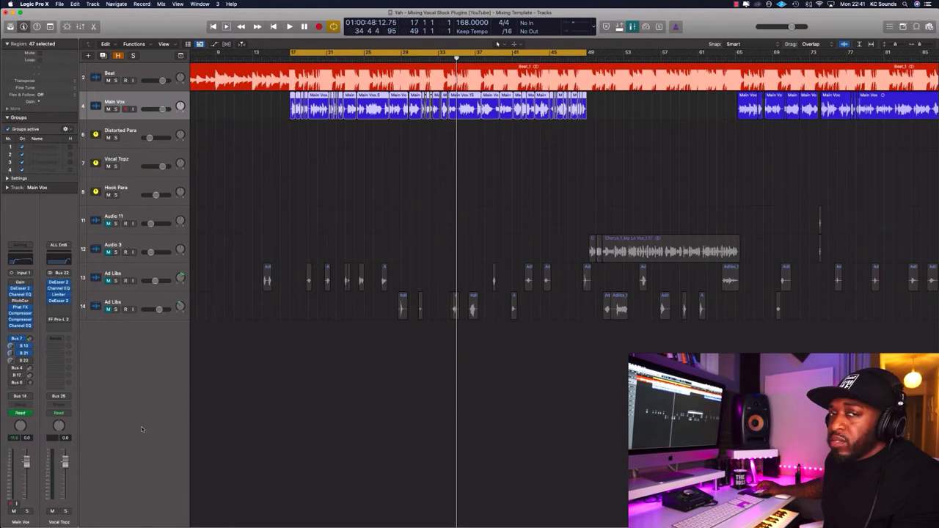
Step: Audition the Vocal Topz bus in solo and in the mix, open its Limiter, and raise the bus fader to 3.8 dB
key(space)
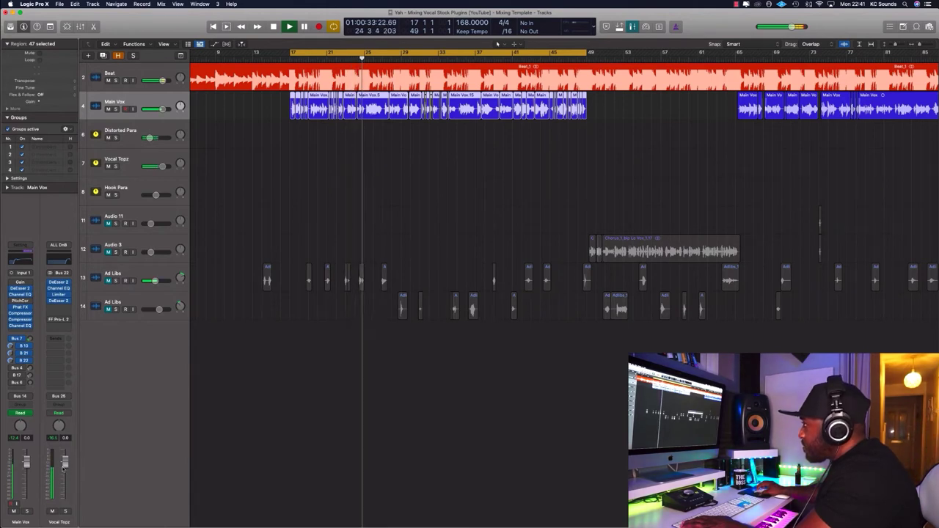
click(65, 512)
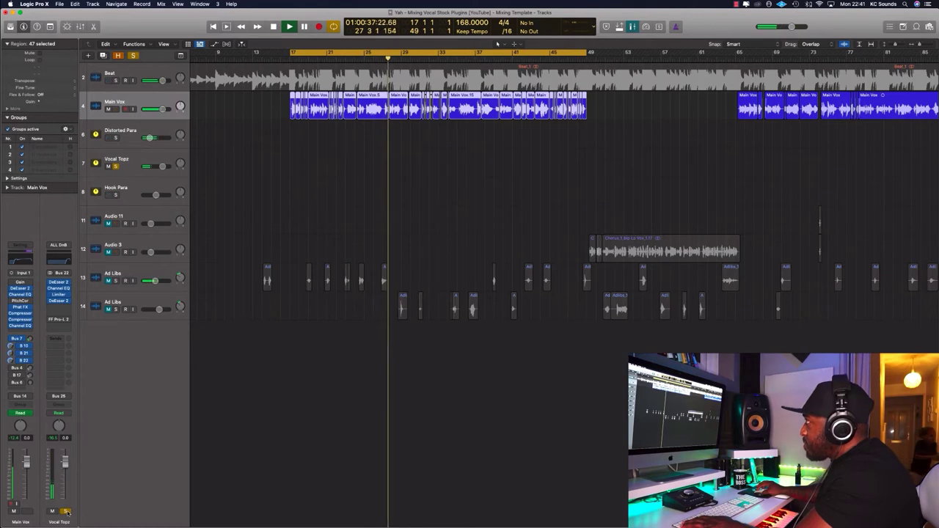
click(58, 295)
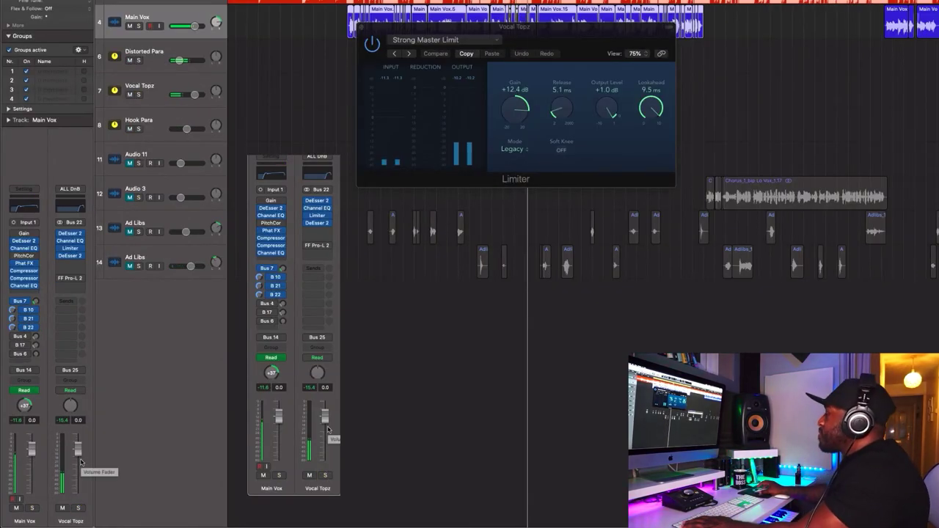
drag(81, 463, 77, 439)
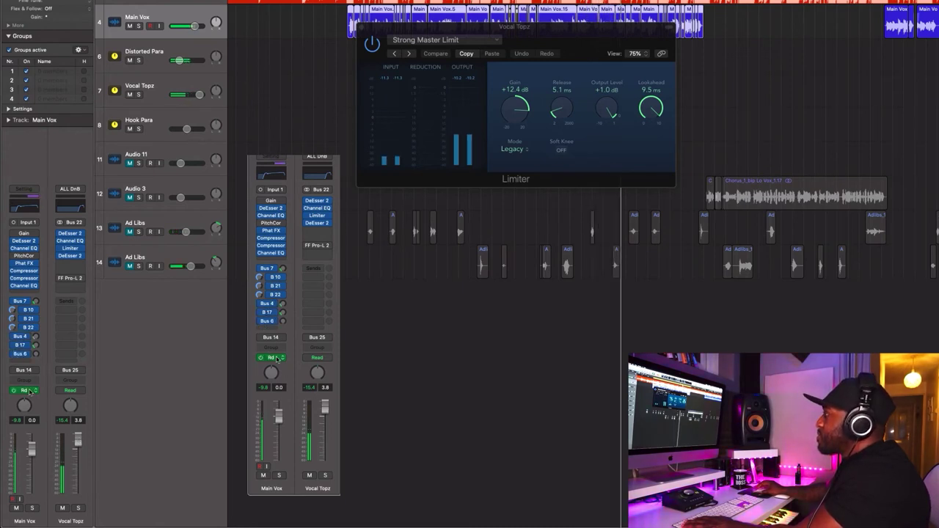
Step: Show the Slap Back bus fed by the Main Vox Bus 4 send, and close the Vocal Topz Limiter window
click(27, 337)
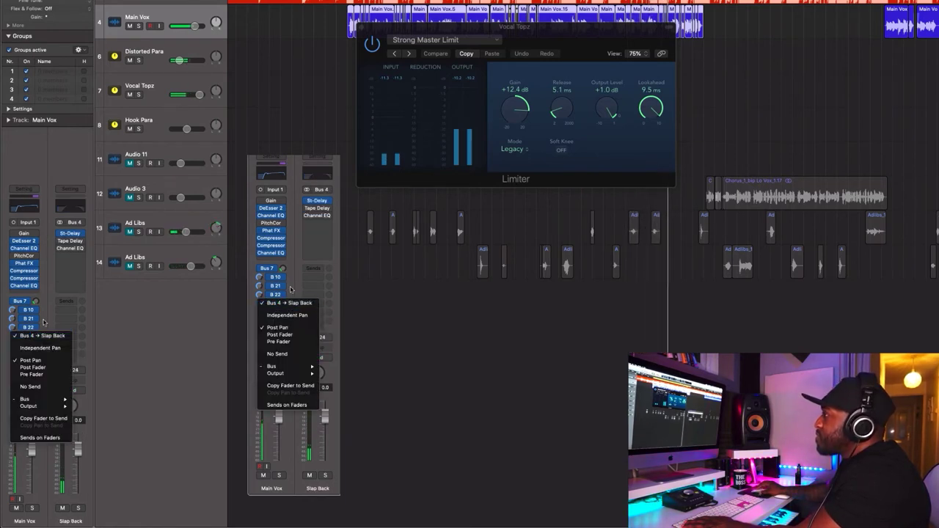
click(51, 318)
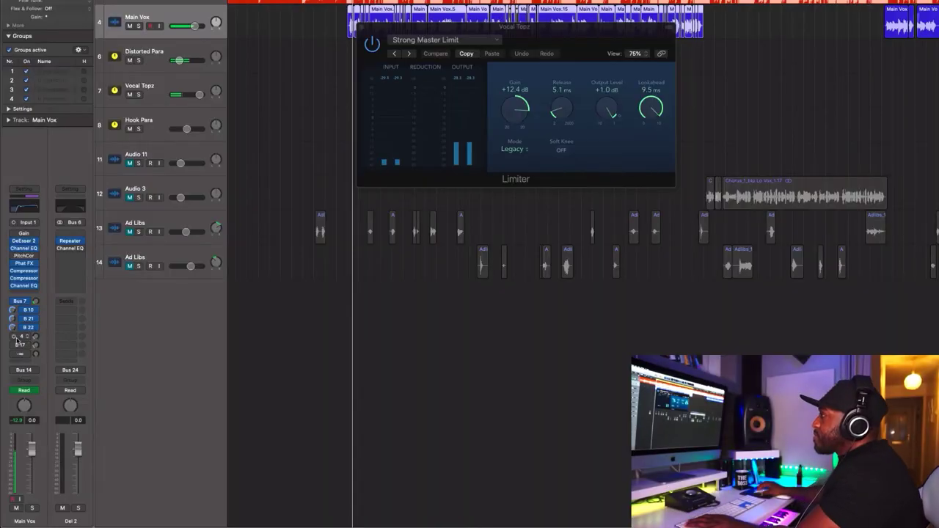
click(361, 27)
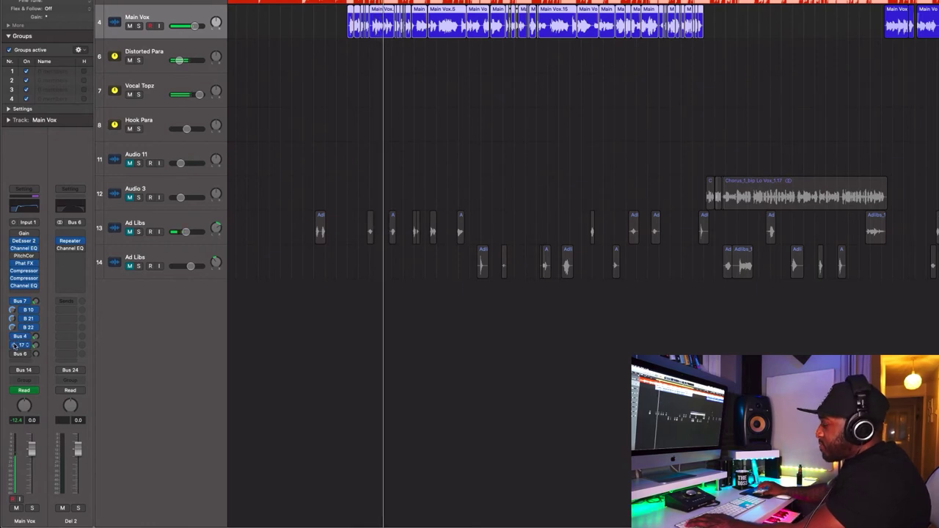
Step: Listen to Main Vox in solo and in the mix while switching the Bus 4 and Bus 17 sends on and off
click(32, 508)
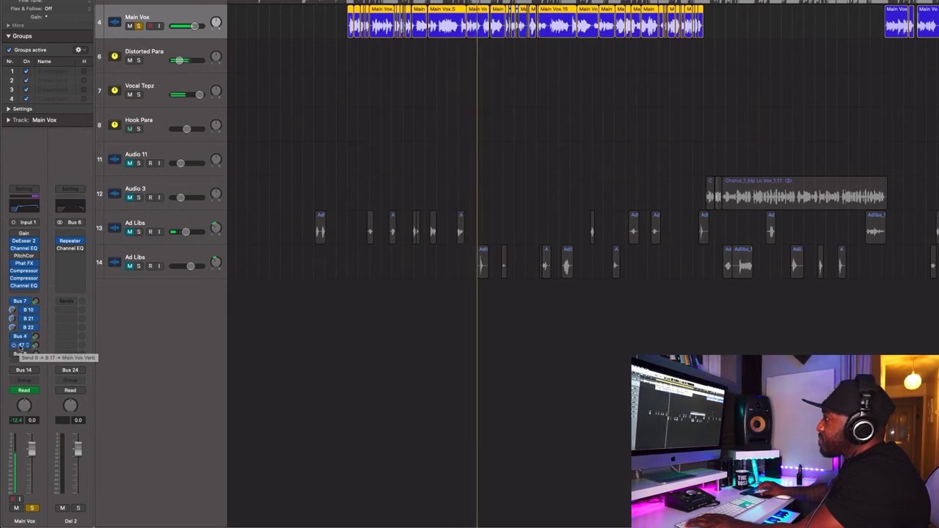
click(33, 508)
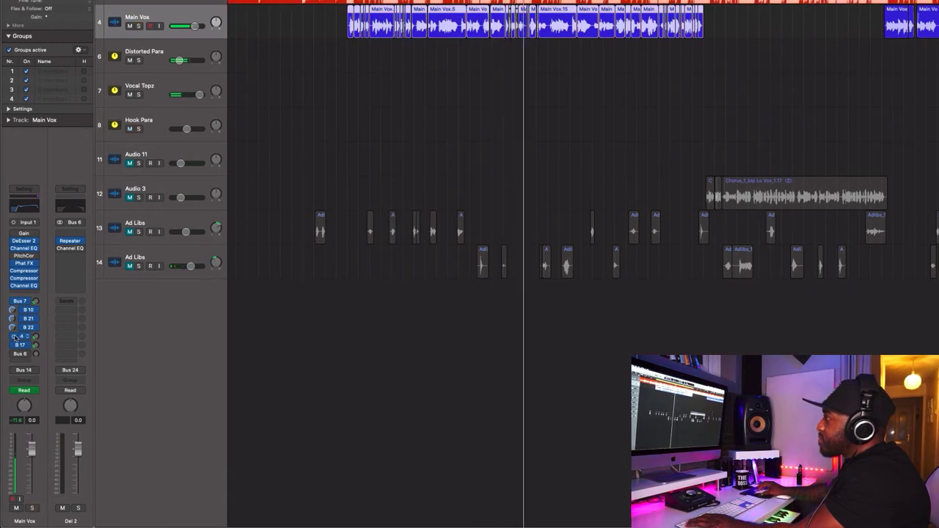
drag(24, 405, 24, 389)
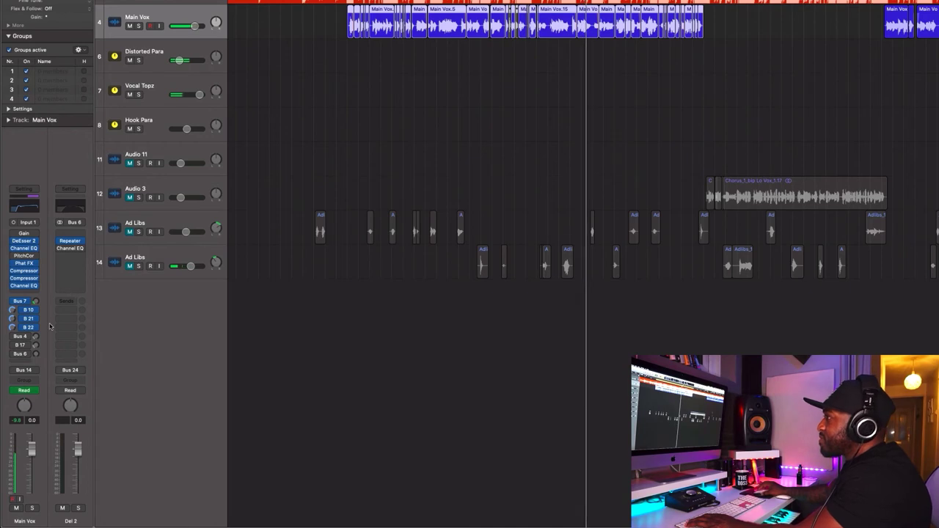
Step: Switch on the Main Vox Bus 4 send, open the Slap Back Stereo Delay, and play the soloed vocal through it
click(20, 336)
click(186, 311)
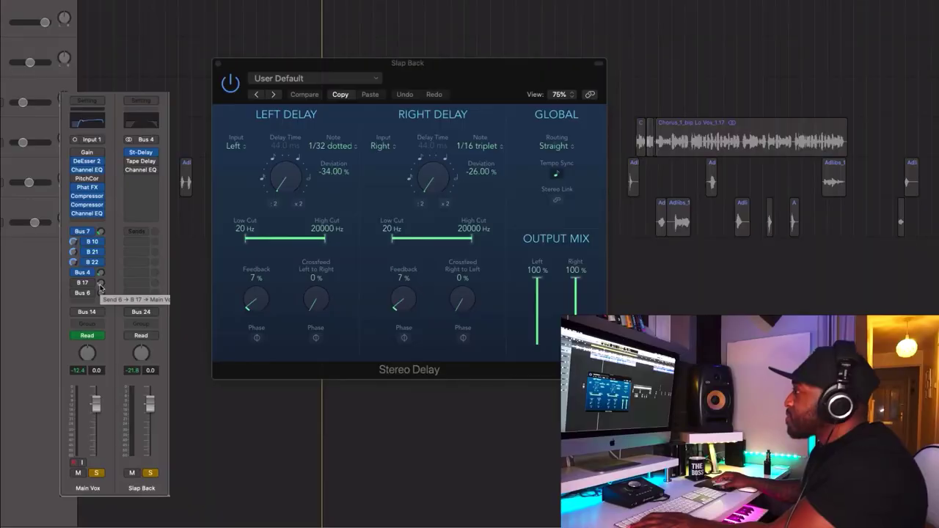
key(space)
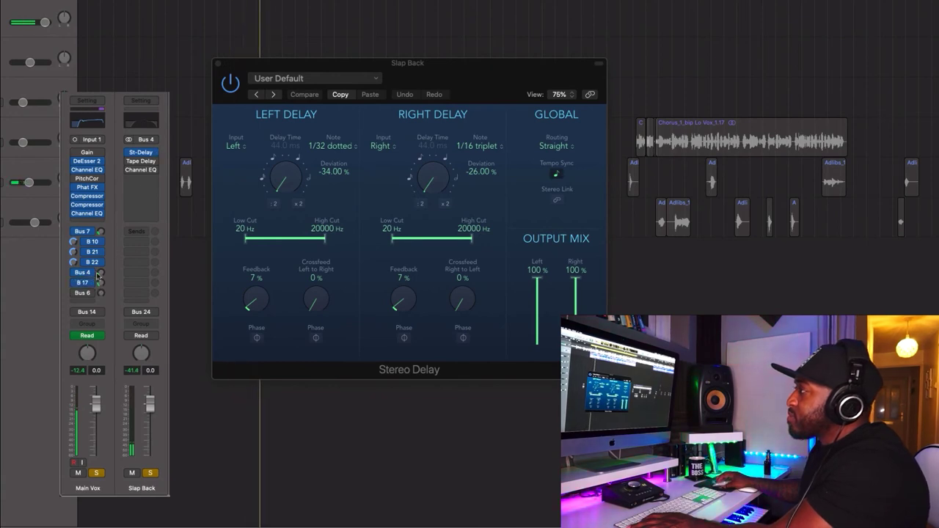
Step: Bypass FF Pro-DS on the Main Vox Verb bus and replace its FF Pro-Q 3 with a stereo Channel EQ
click(93, 283)
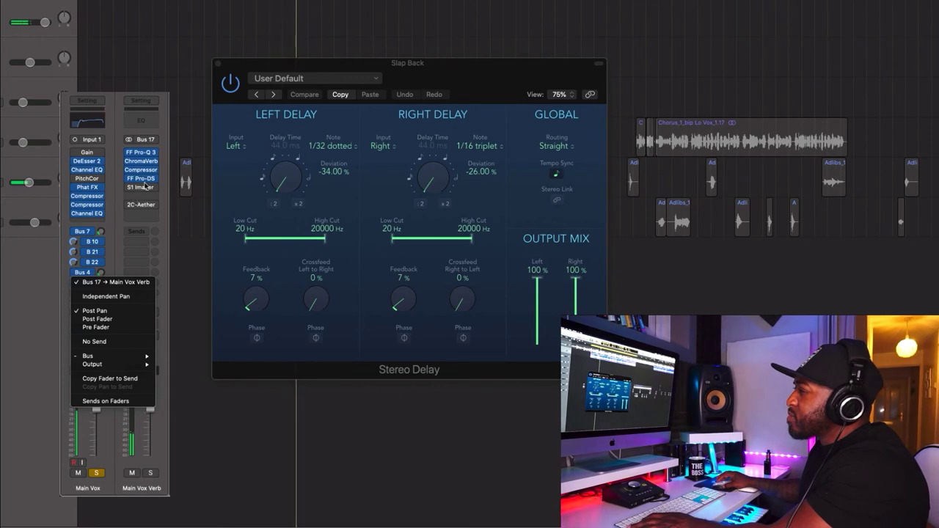
click(138, 182)
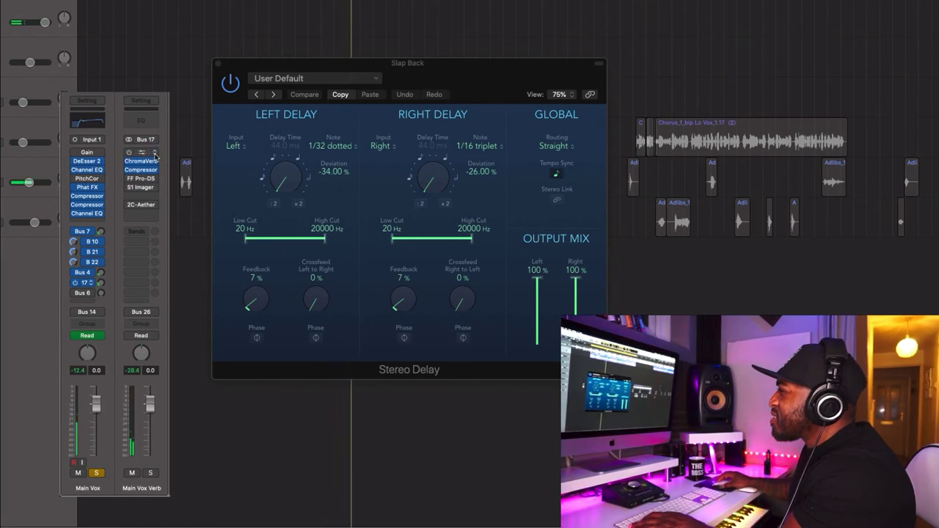
click(155, 154)
mouse_move(84, 79)
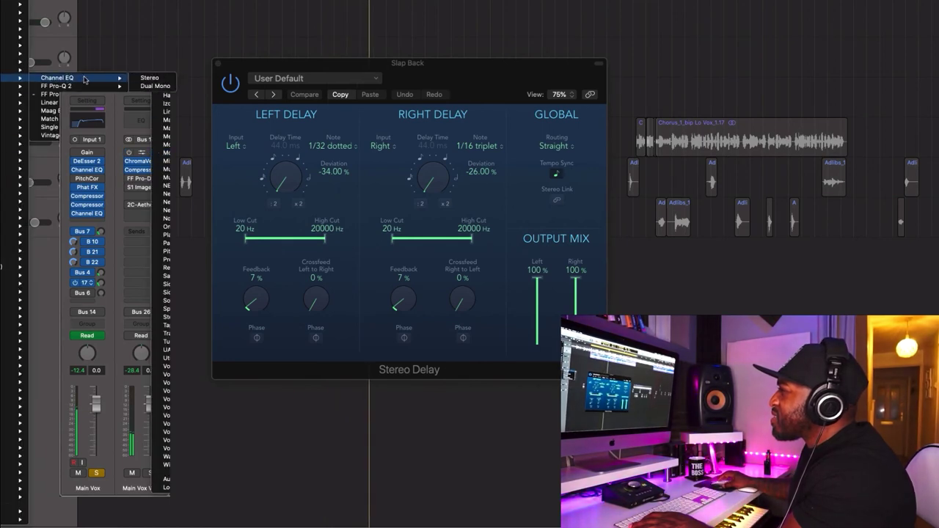
click(140, 78)
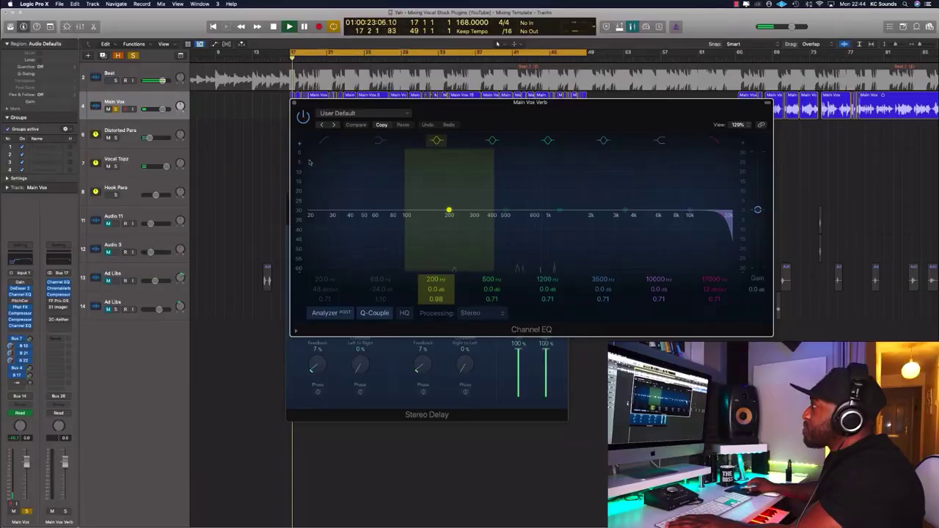
Step: Shape the reverb EQ with a 124 Hz low cut at 48 dB/oct, a 3320 Hz high cut at 12 dB/oct, and -4.1 dB at 234 Hz
click(328, 155)
drag(351, 216, 417, 216)
drag(718, 215, 647, 228)
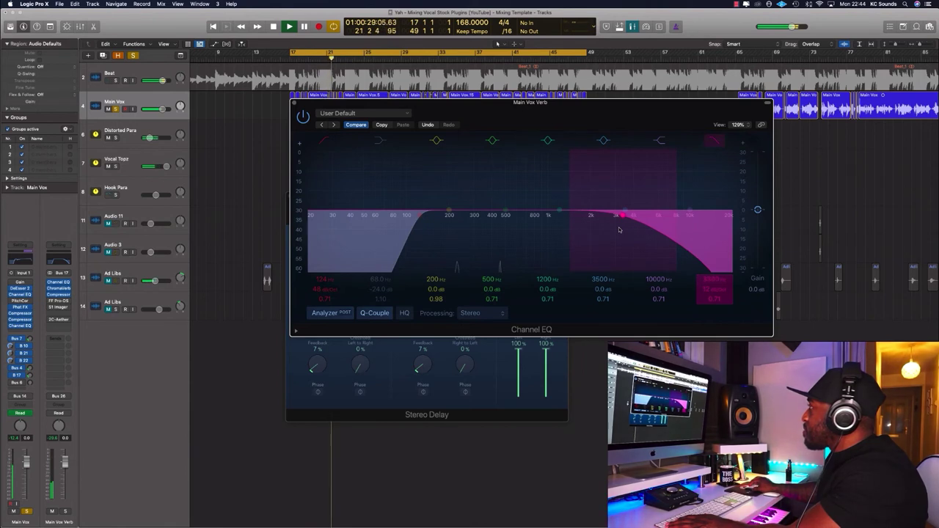
drag(491, 214, 460, 219)
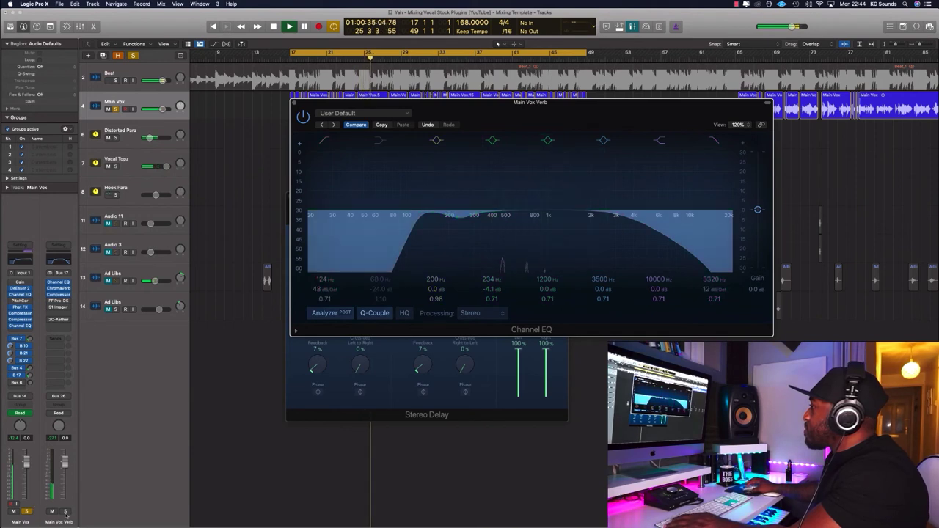
Step: Unsolo Main Vox, cut the reverb EQ by -5.9 dB at 1350 Hz and -4.7 dB at 448 Hz, and close the plug-in windows
click(27, 512)
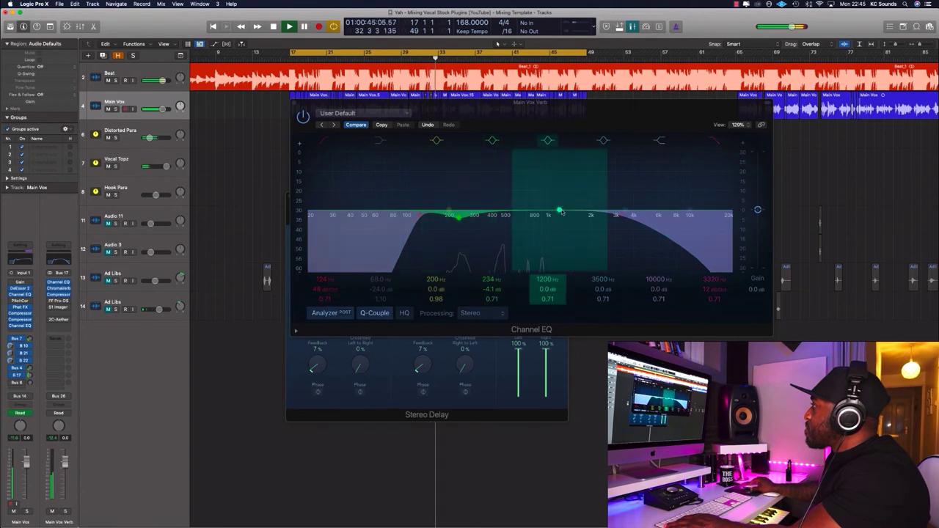
mouse_move(556, 211)
mouse_down()
mouse_move(550, 193)
mouse_move(507, 182)
mouse_move(495, 185)
mouse_move(488, 214)
mouse_move(501, 222)
mouse_move(474, 204)
mouse_move(447, 212)
mouse_move(588, 190)
mouse_move(563, 189)
mouse_move(562, 177)
mouse_move(567, 224)
mouse_up()
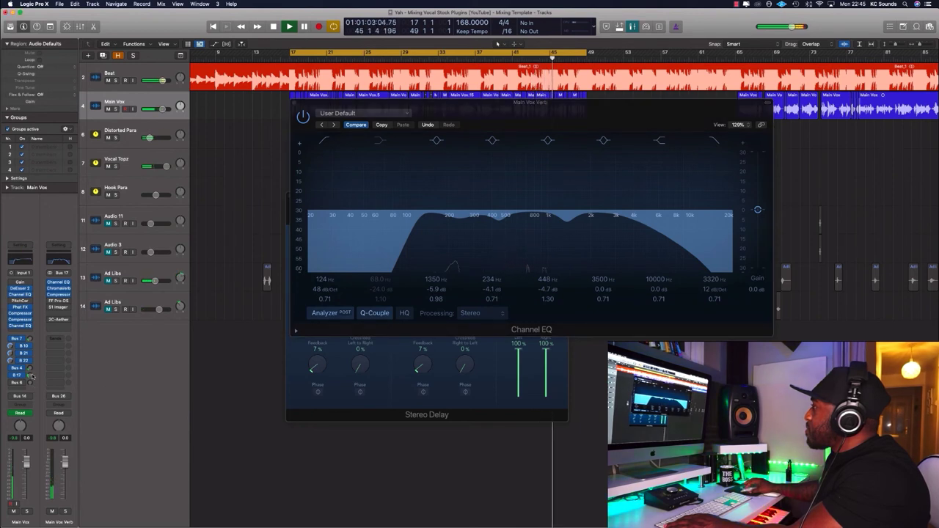
click(293, 103)
click(294, 183)
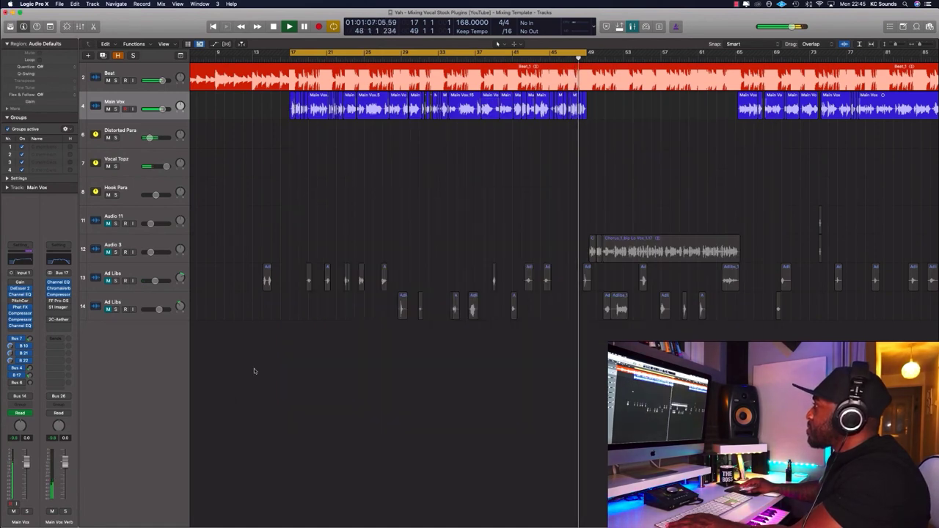